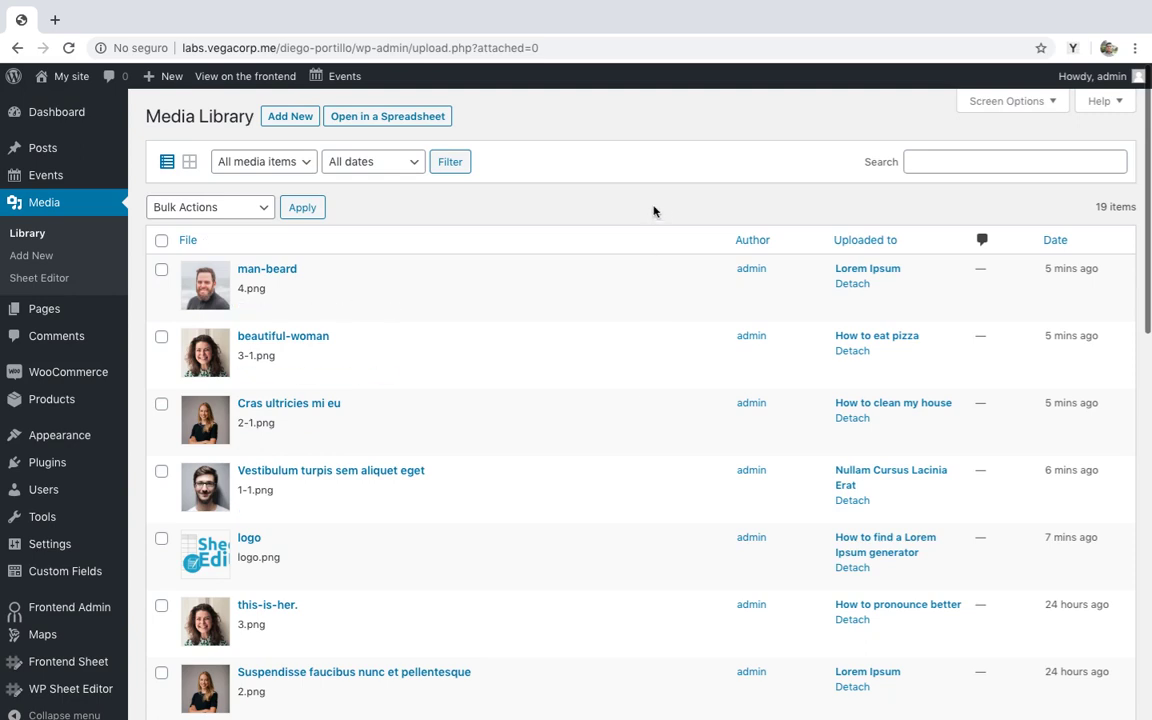
# - Give the man-beard image a sample-text caption and update it
pyautogui.click(265, 270)
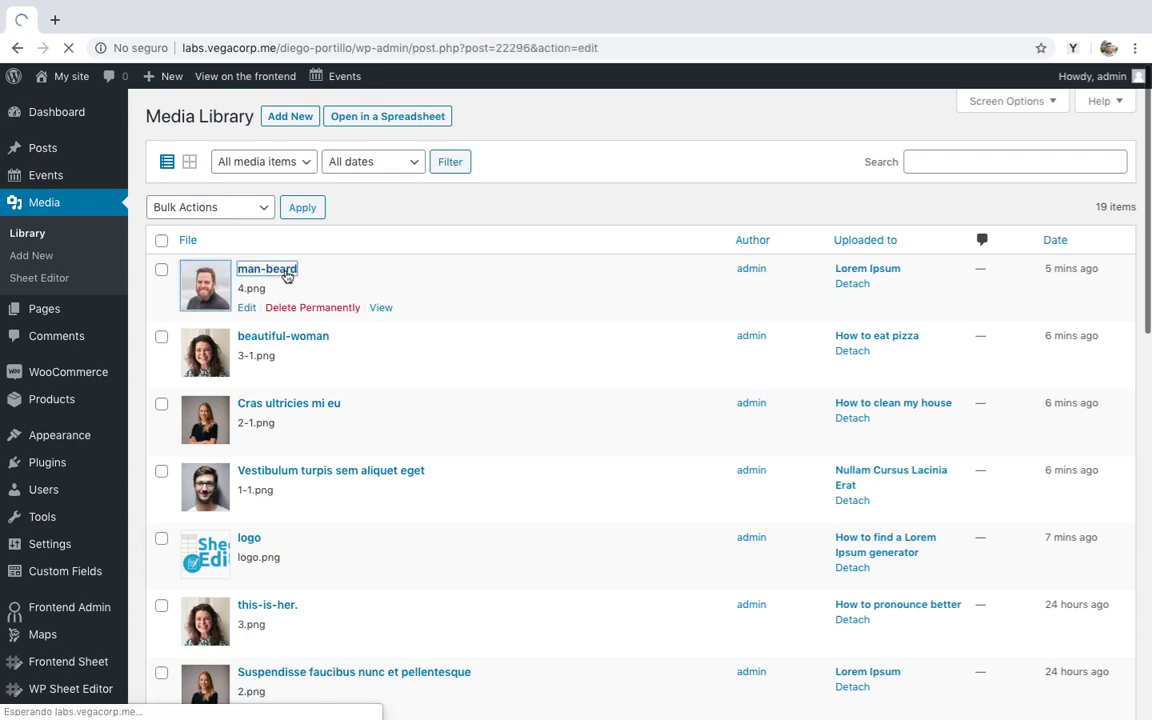
pyautogui.scroll(-4, 575, 354)
pyautogui.click(558, 404)
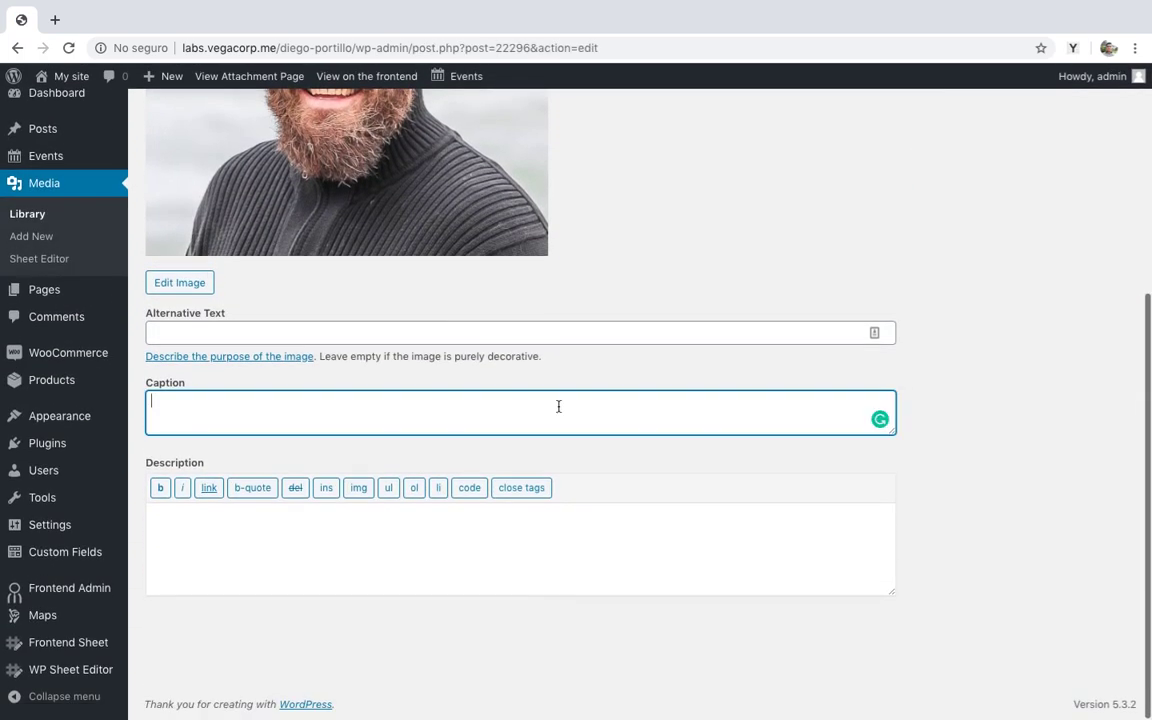
pyautogui.click(1073, 48)
pyautogui.click(1062, 88)
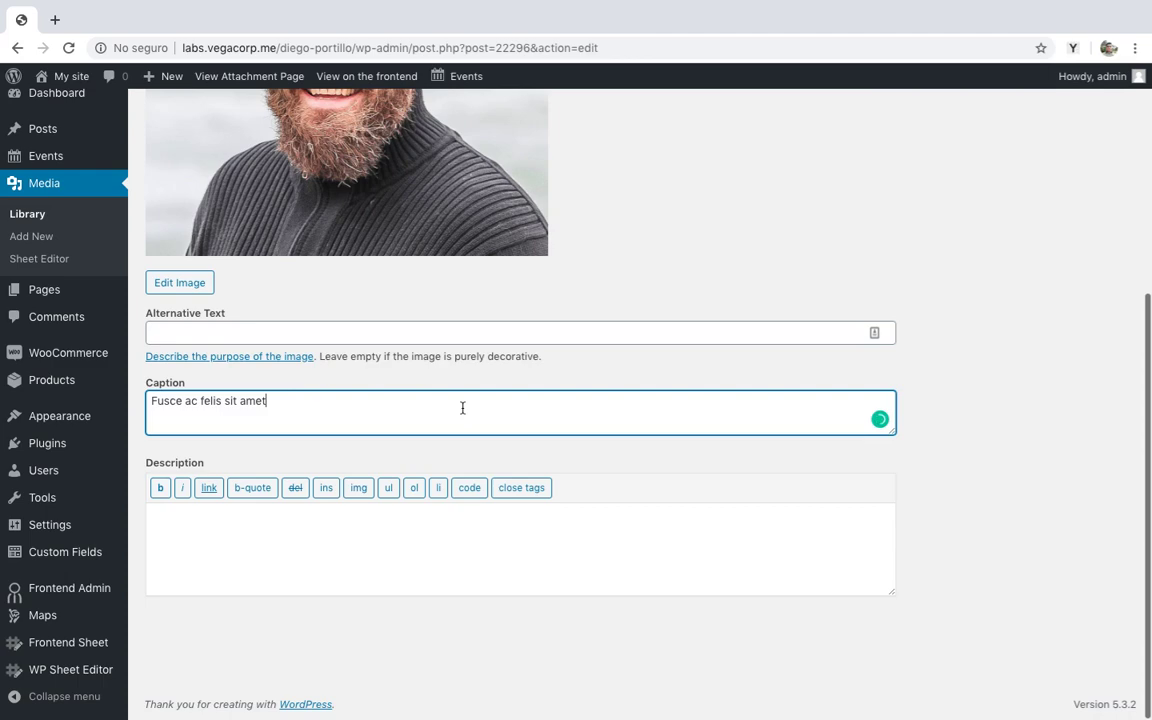
pyautogui.scroll(5, 463, 404)
pyautogui.click(1112, 376)
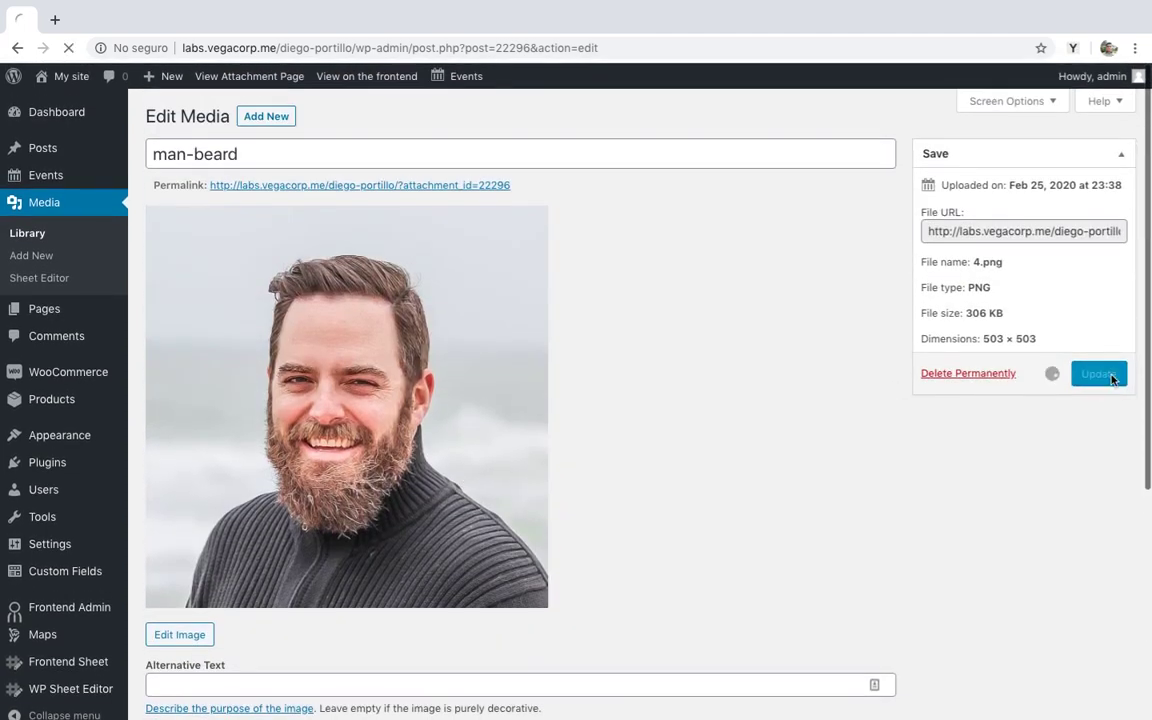
# - Give the beautiful-woman image a Lorem ipsum caption, update it, and return to the Media Library
pyautogui.click(30, 233)
pyautogui.click(307, 340)
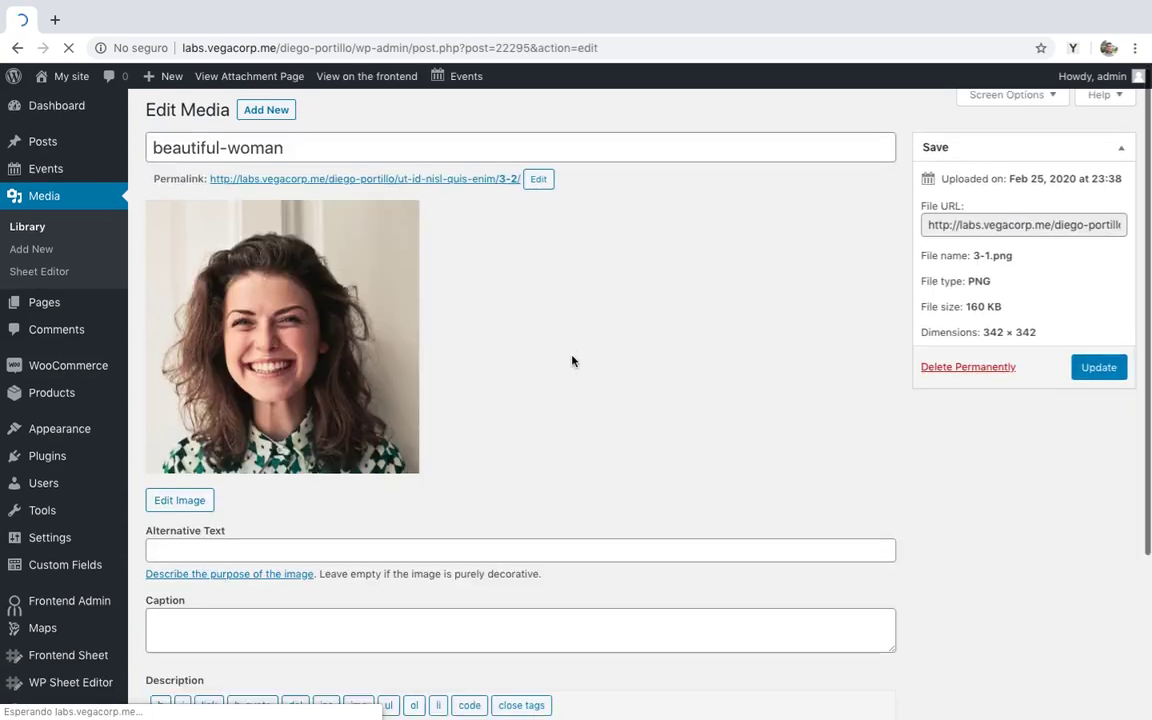
pyautogui.scroll(-3, 571, 360)
pyautogui.click(514, 409)
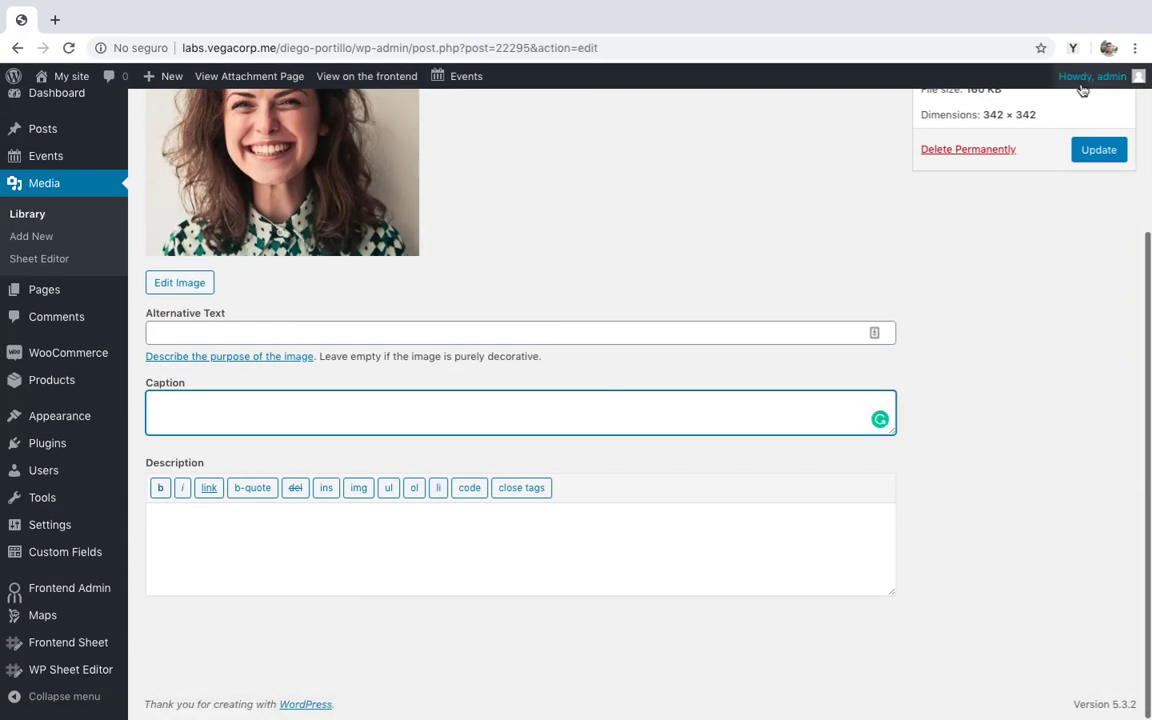
pyautogui.click(1073, 47)
pyautogui.click(941, 177)
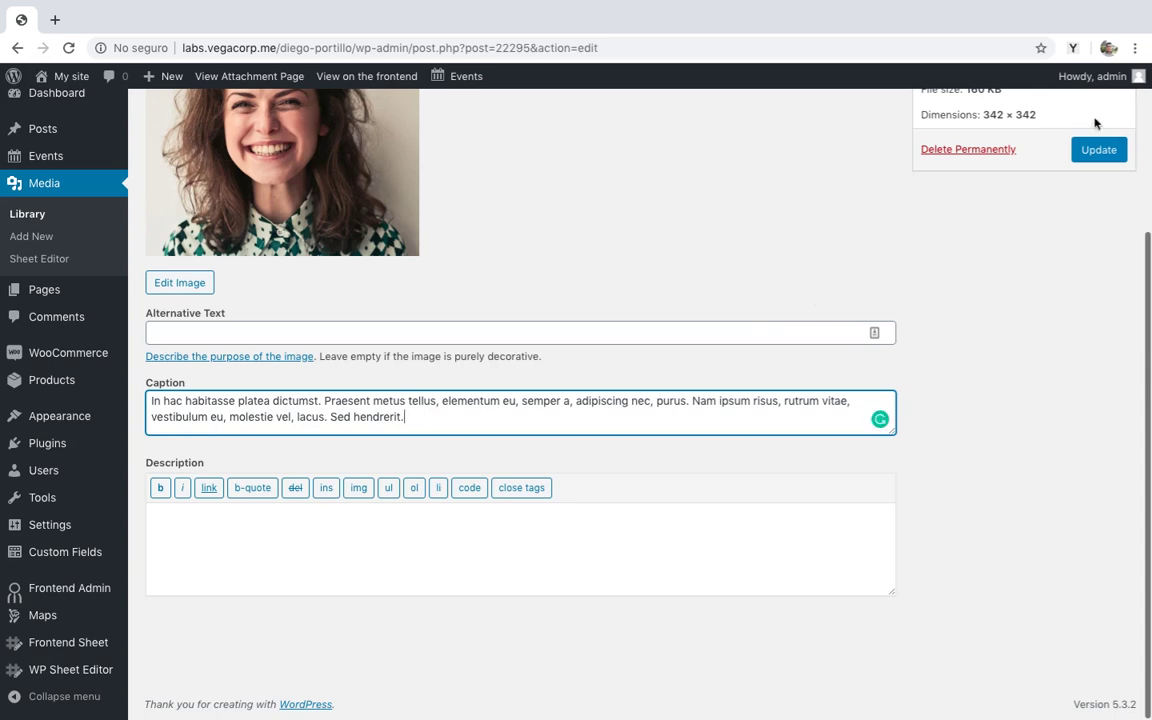
pyautogui.click(1097, 149)
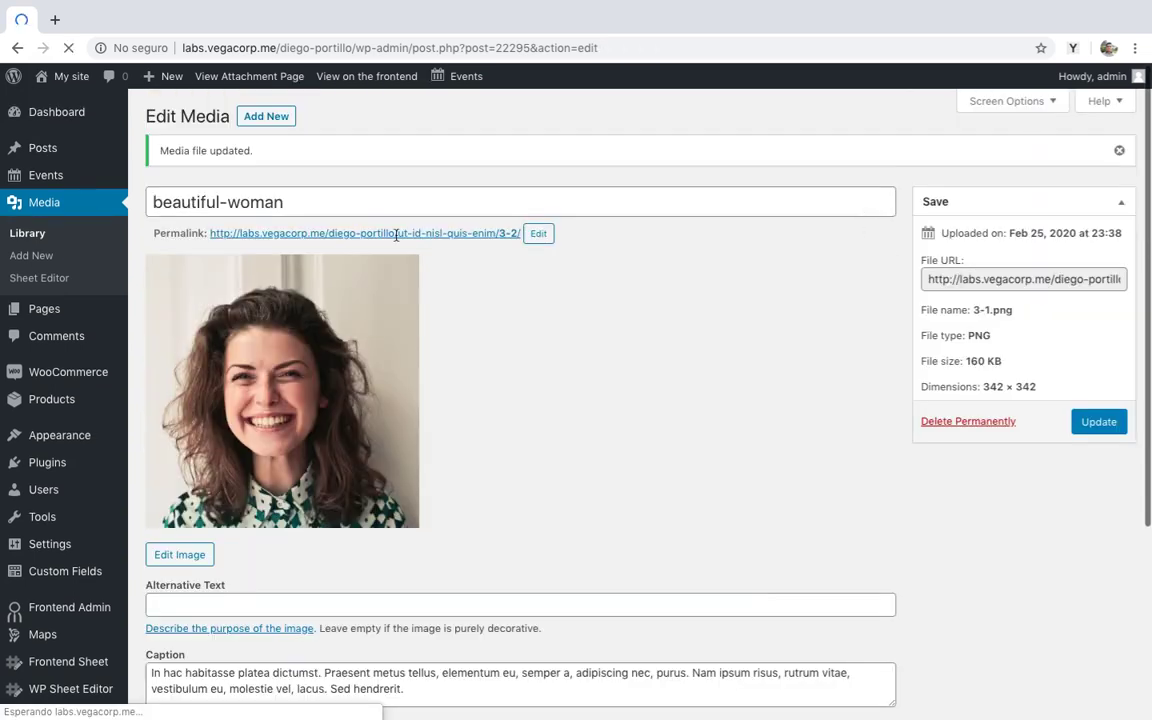
pyautogui.click(28, 234)
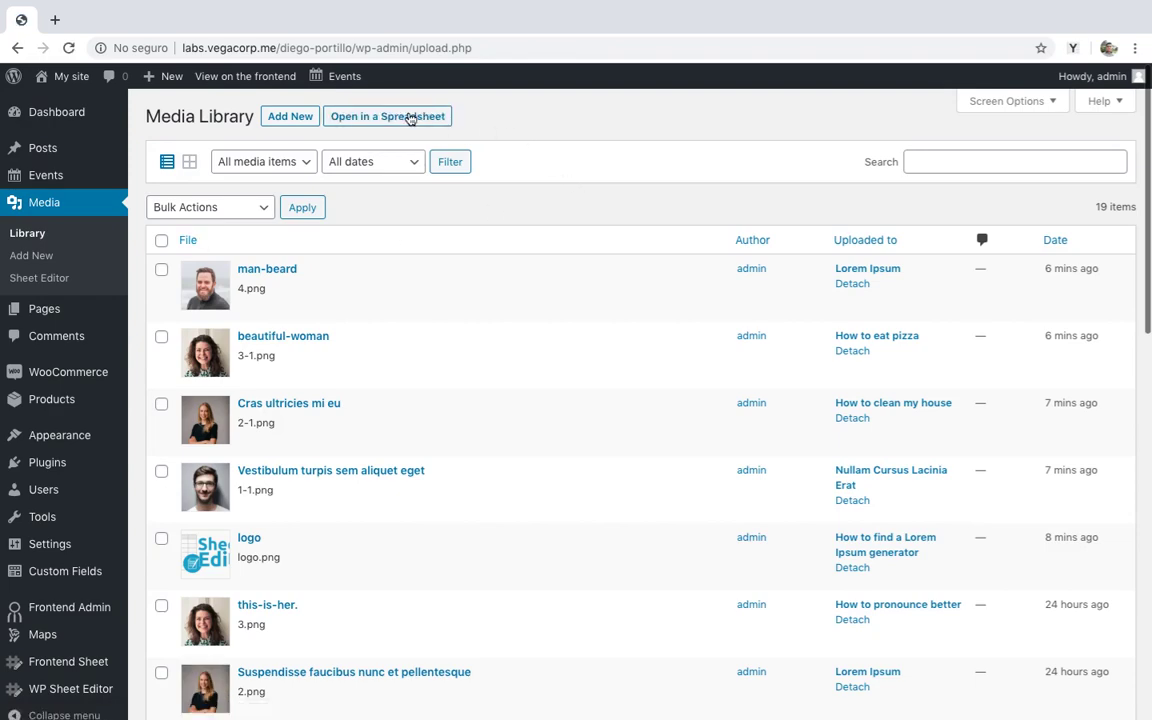
# - Open the 19 Media Library files as a WP Sheet Editor spreadsheet
pyautogui.click(405, 117)
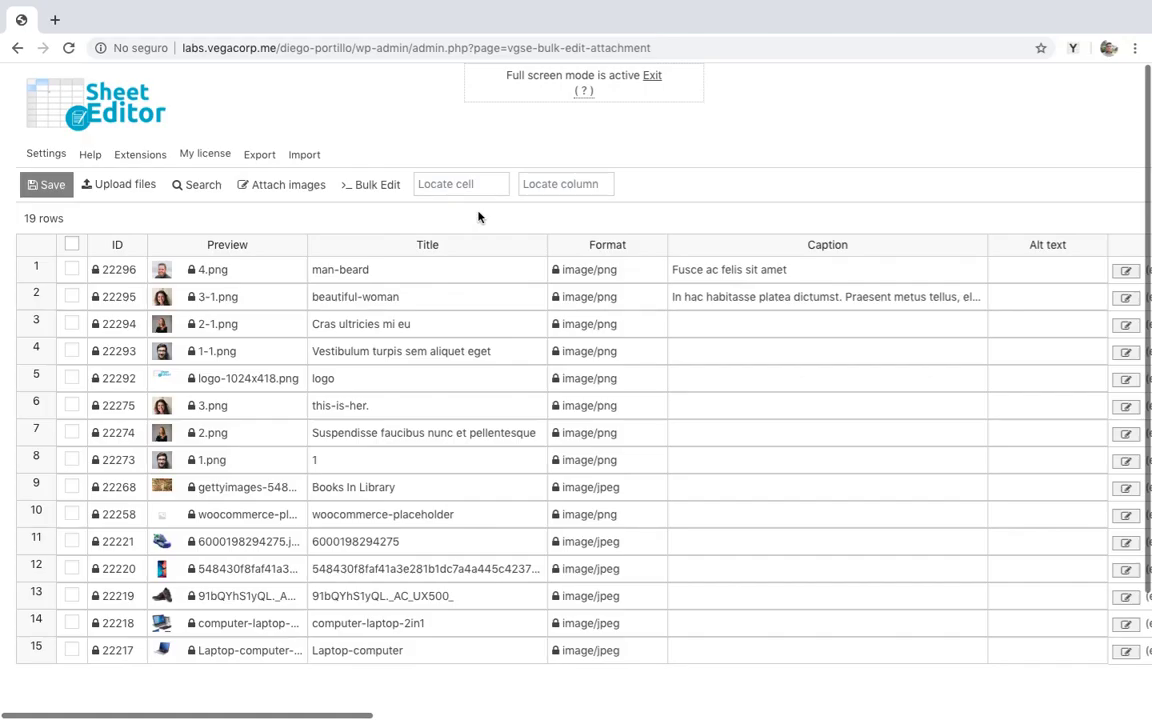
# - Enter photo-credit captions in rows 3 and 4, and fill row 4's caption down to row 7
pyautogui.click(672, 244)
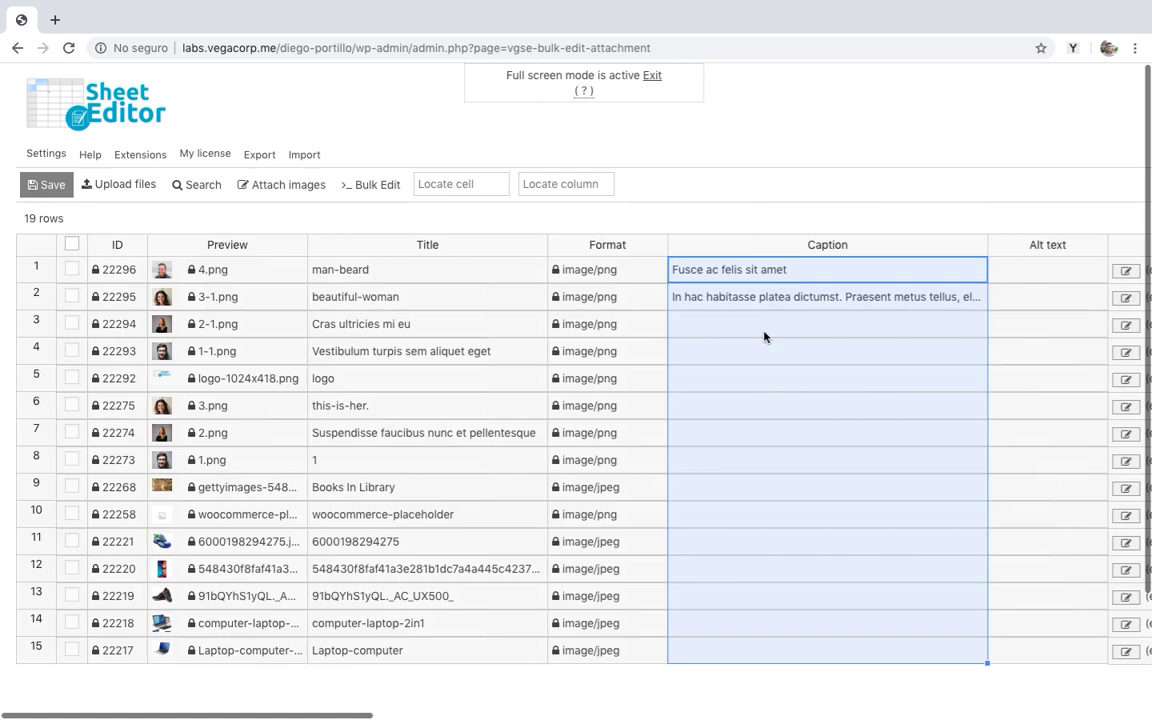
pyautogui.click(764, 336)
pyautogui.write('Photo by John Lin')
pyautogui.press('Return')
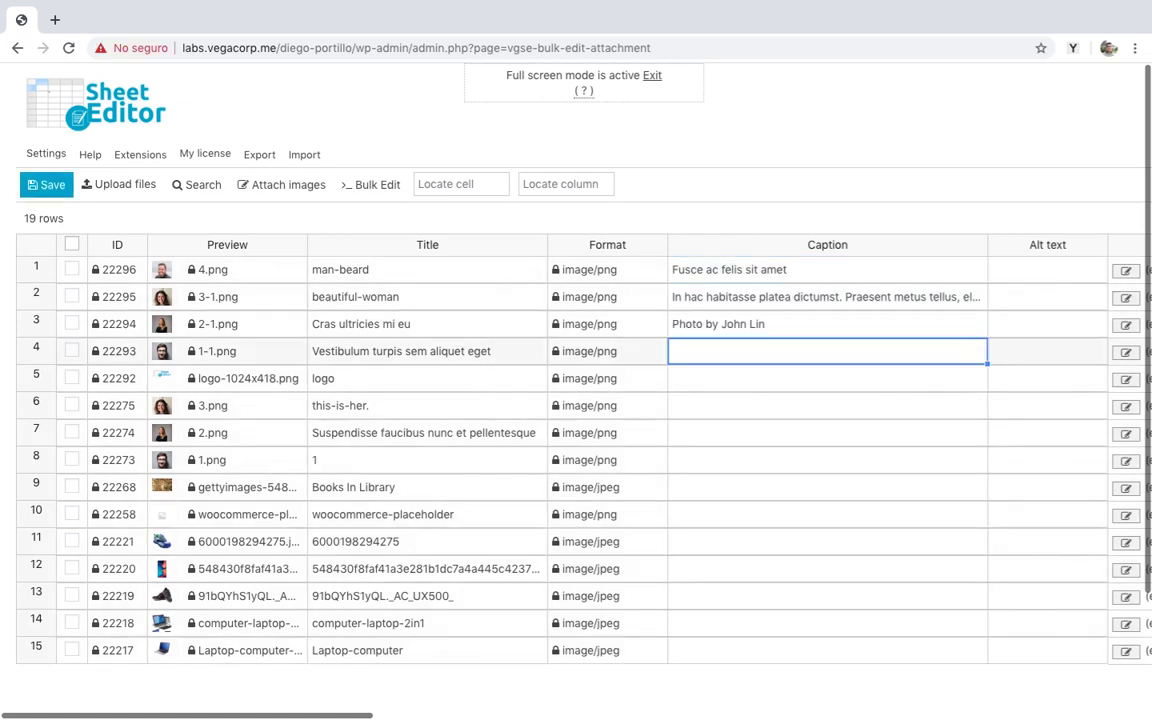
pyautogui.write('Photo by John Link')
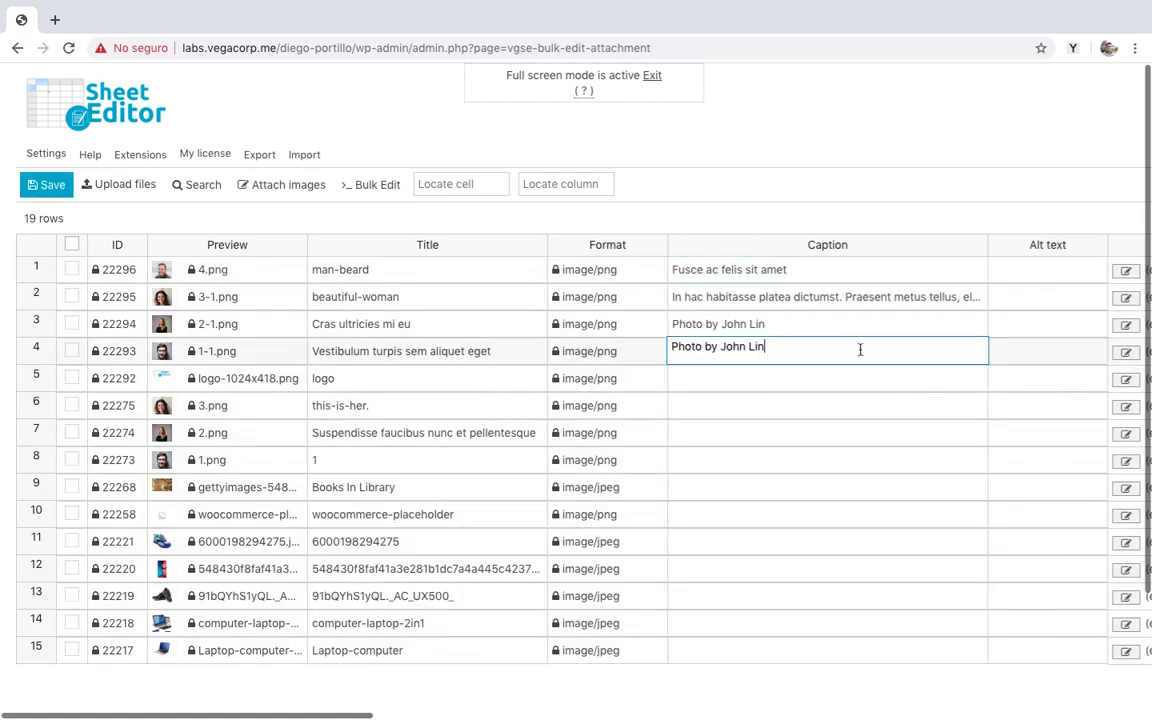
pyautogui.moveTo(987, 363); pyautogui.dragTo(985, 436)
# - Caption rows 8–11 with short text like 'No caption' and 'This is my great picture', then save
pyautogui.click(900, 459)
pyautogui.write('This is my camtp')
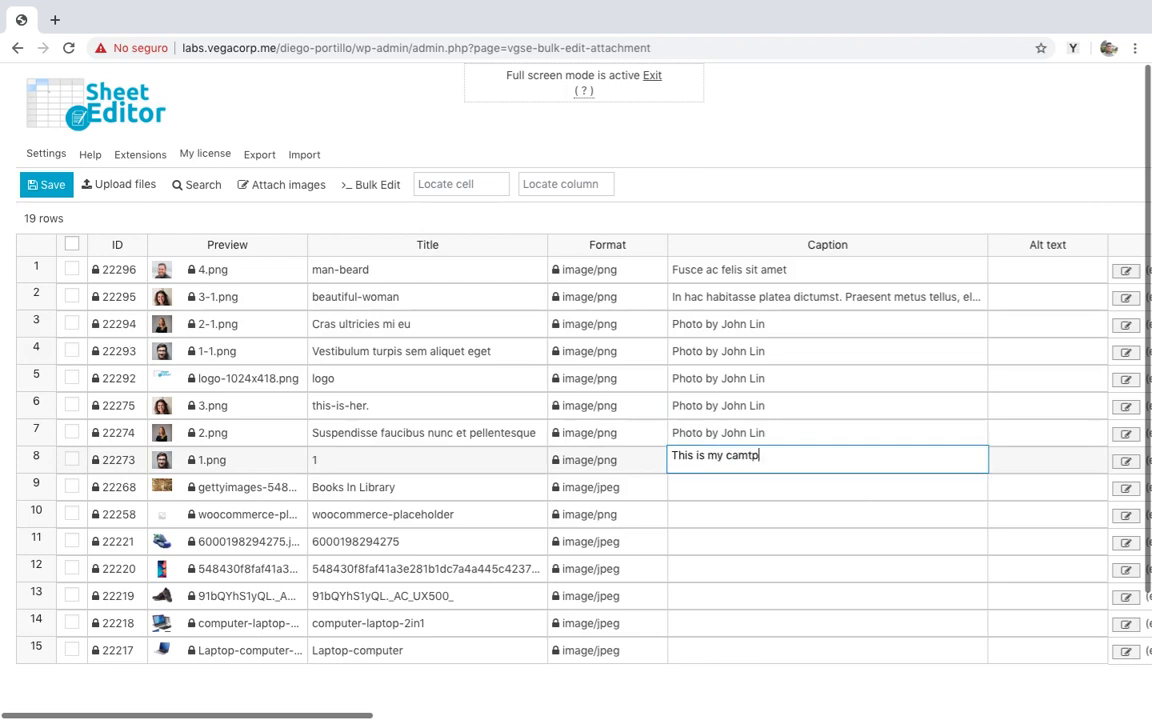
pyautogui.press('BackSpace')
pyautogui.press('BackSpace')
pyautogui.press('BackSpace')
pyautogui.write('ption')
pyautogui.press('Return')
pyautogui.write('Ca')
pyautogui.write('to cam')
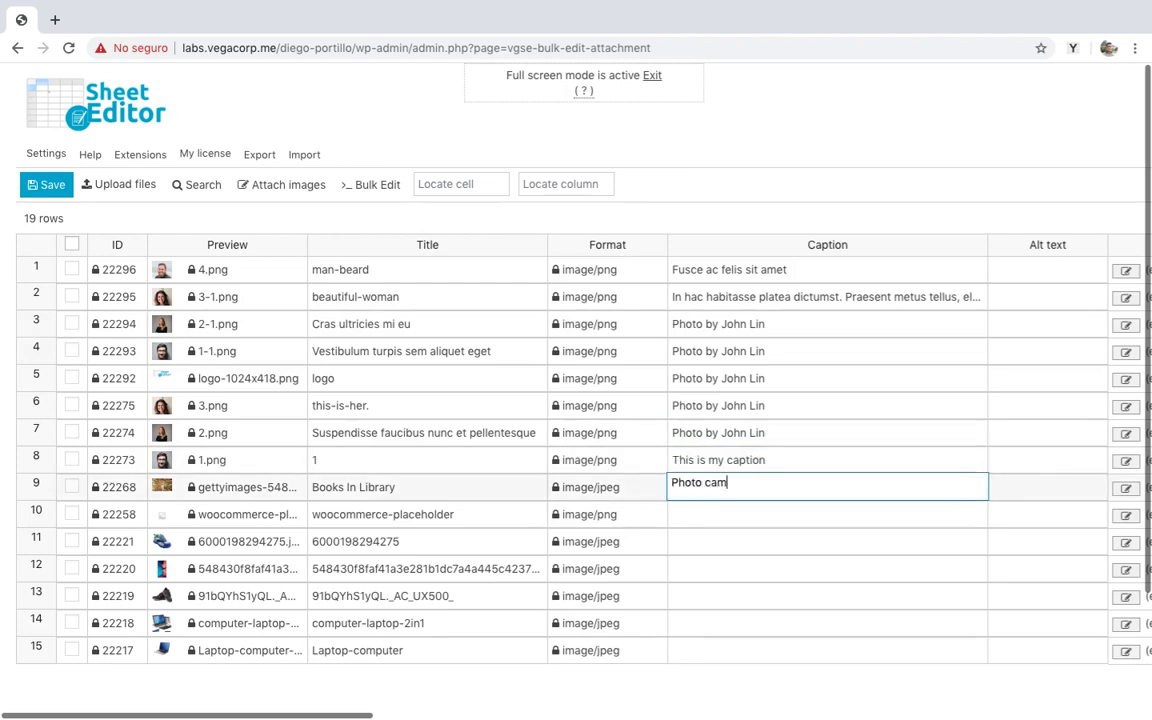
pyautogui.write('tion')
pyautogui.press('Return')
pyautogui.write('No caption')
pyautogui.press('Return')
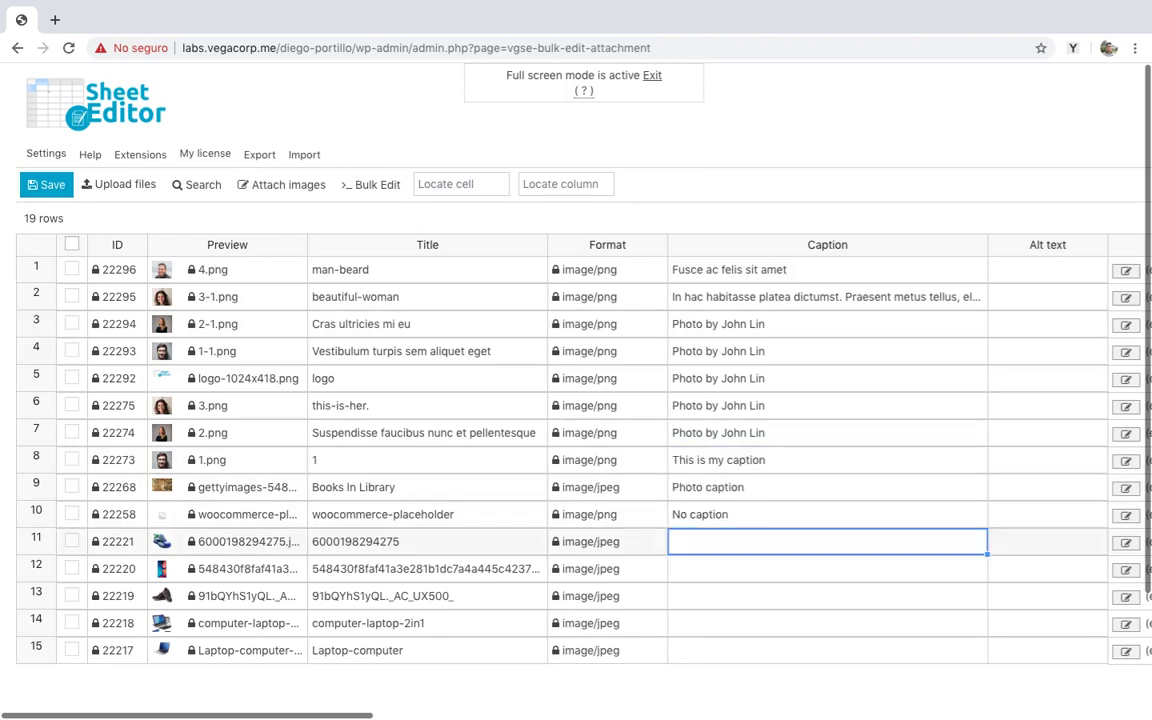
pyautogui.write('This is my great picture')
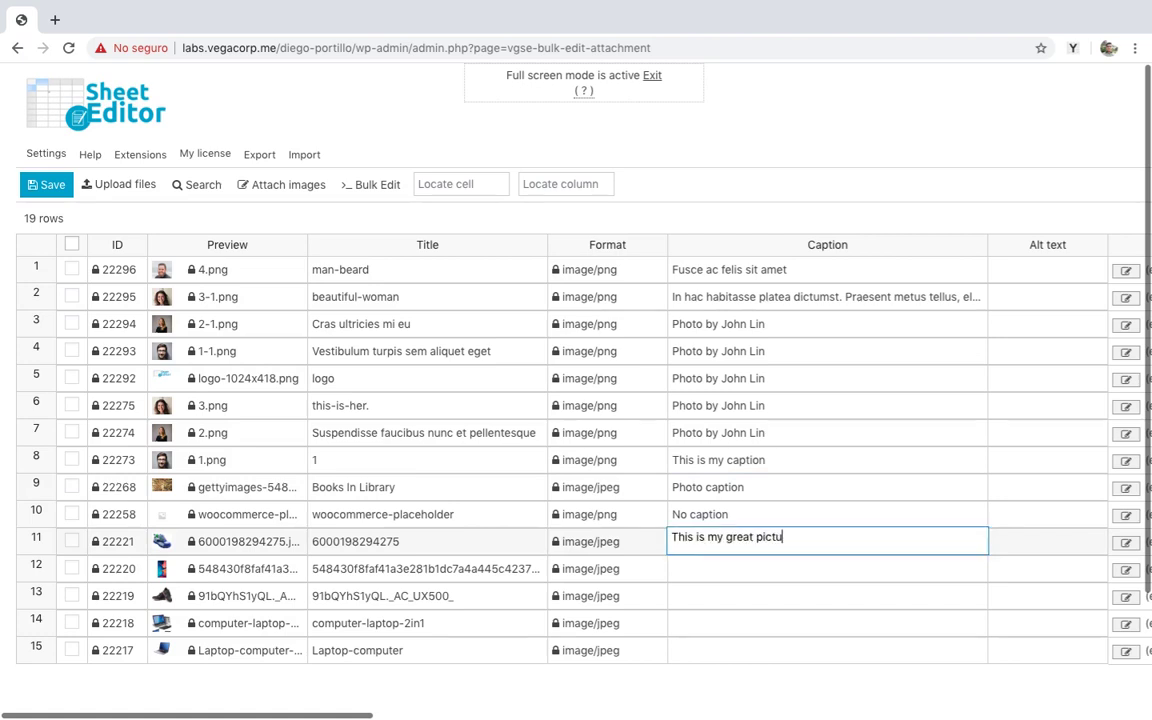
pyautogui.press('Return')
pyautogui.click(43, 183)
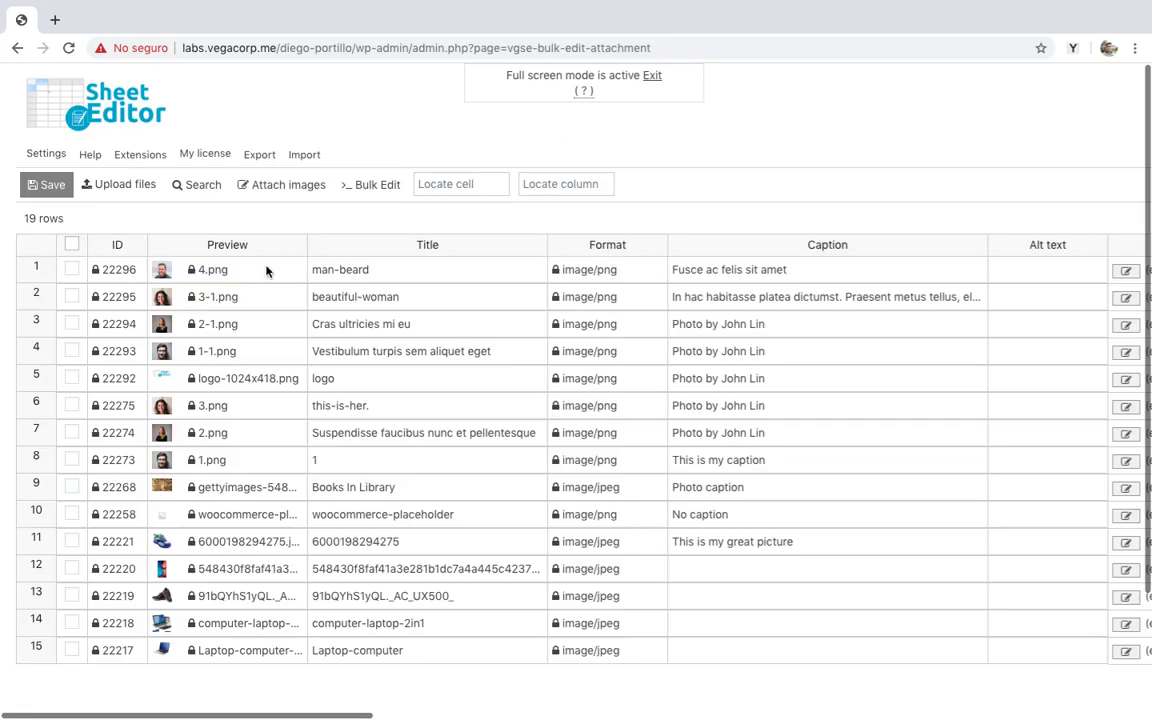
# - Check rows 2, 3, 4, 7, 8, 10, 12 and the row with ID 22219
pyautogui.click(71, 296)
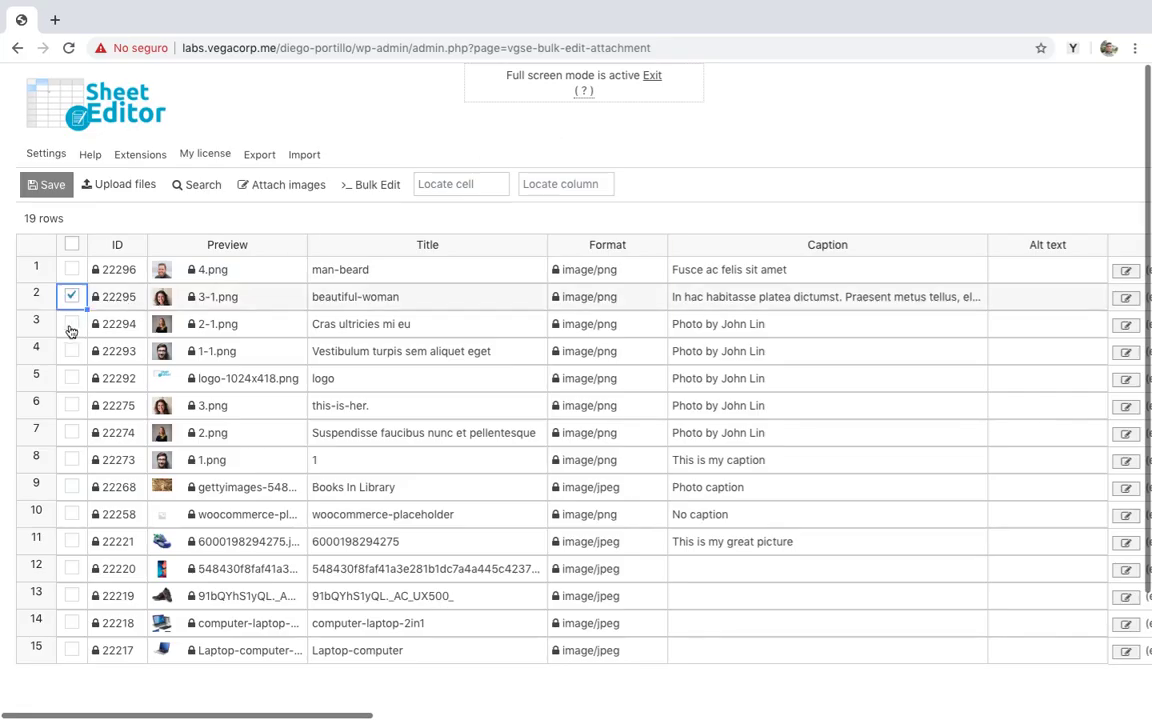
pyautogui.click(71, 323)
pyautogui.click(71, 350)
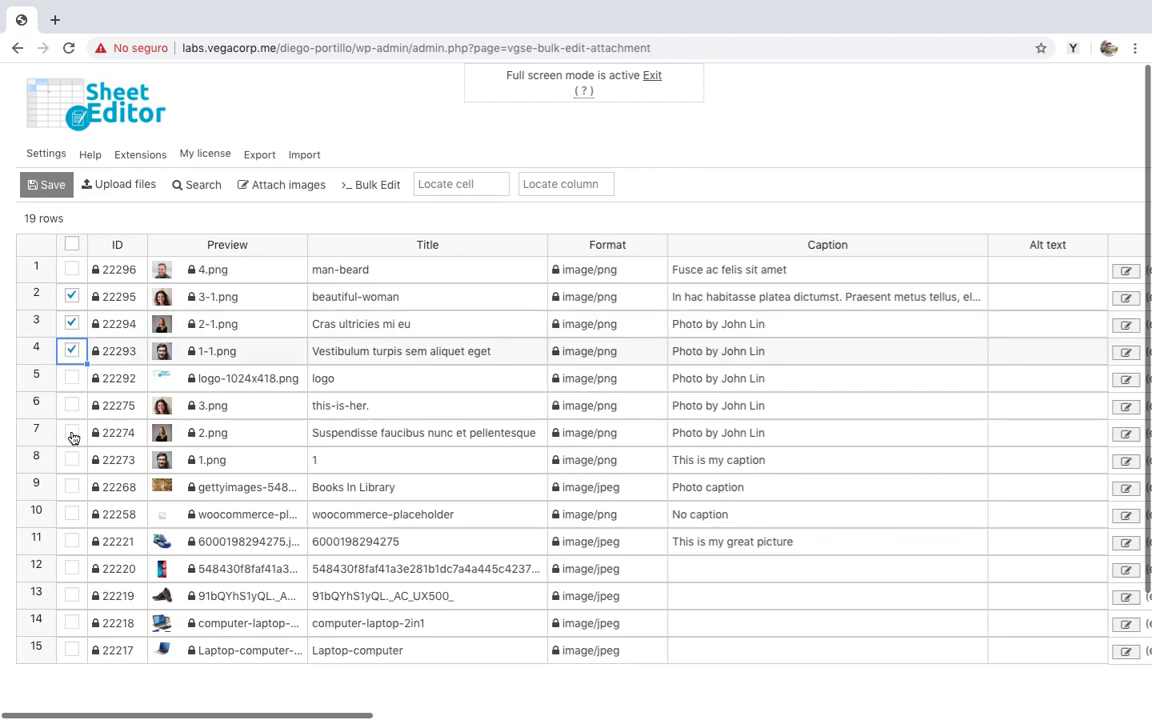
pyautogui.click(71, 432)
pyautogui.click(71, 459)
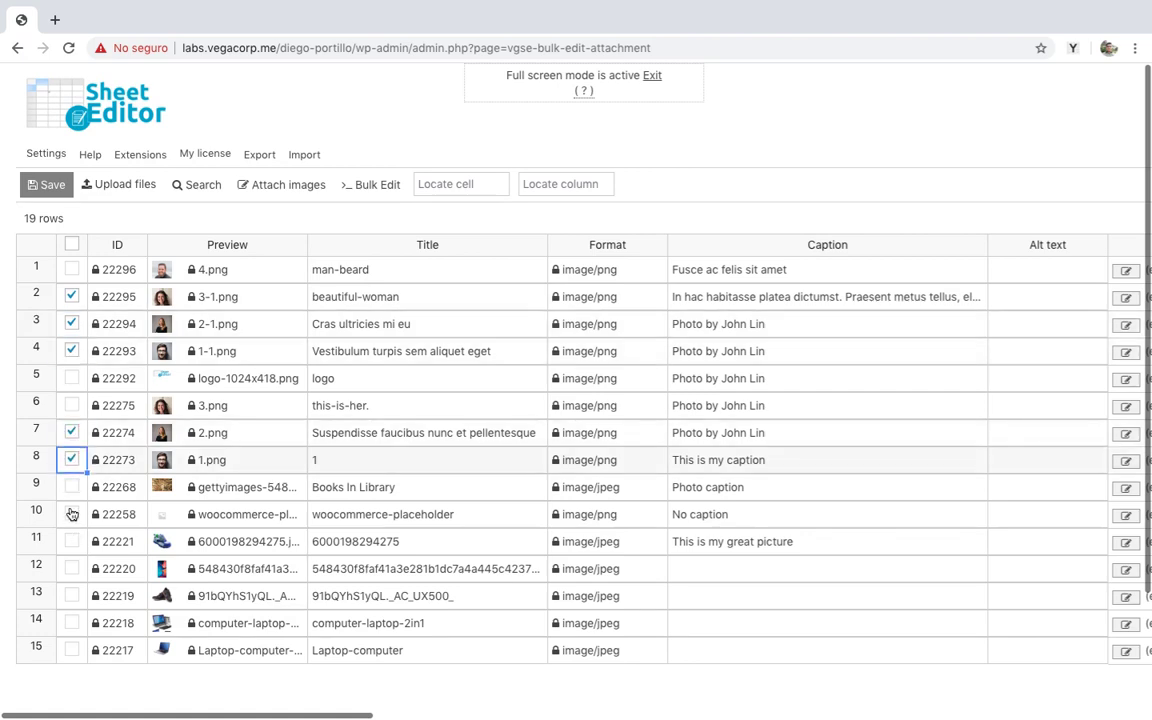
pyautogui.click(71, 513)
pyautogui.click(72, 568)
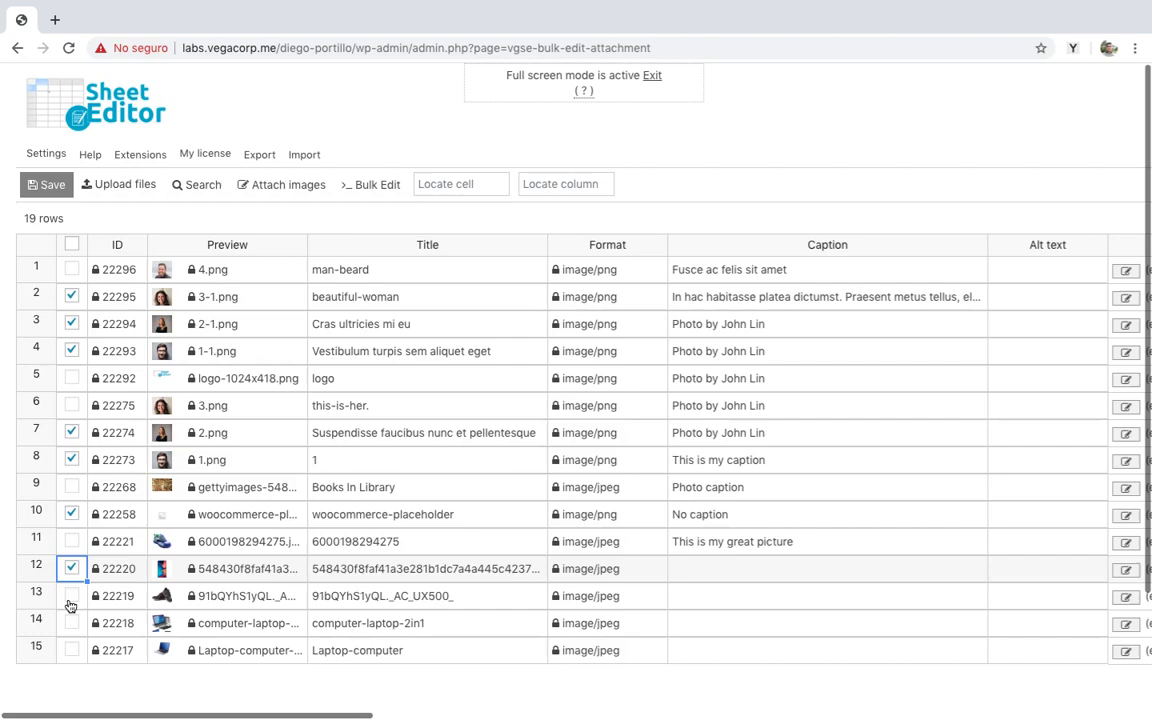
pyautogui.click(71, 596)
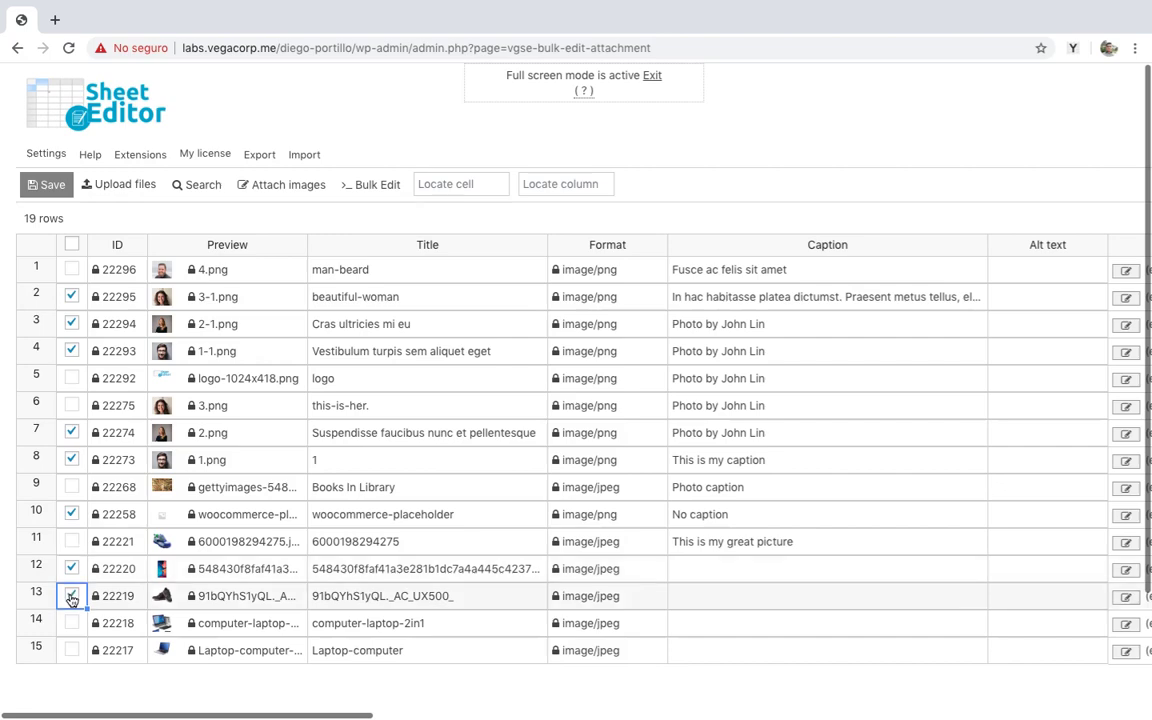
# - Bulk edit the checked rows' Caption to the set value 'This is my new caption.' and verify it
pyautogui.click(378, 190)
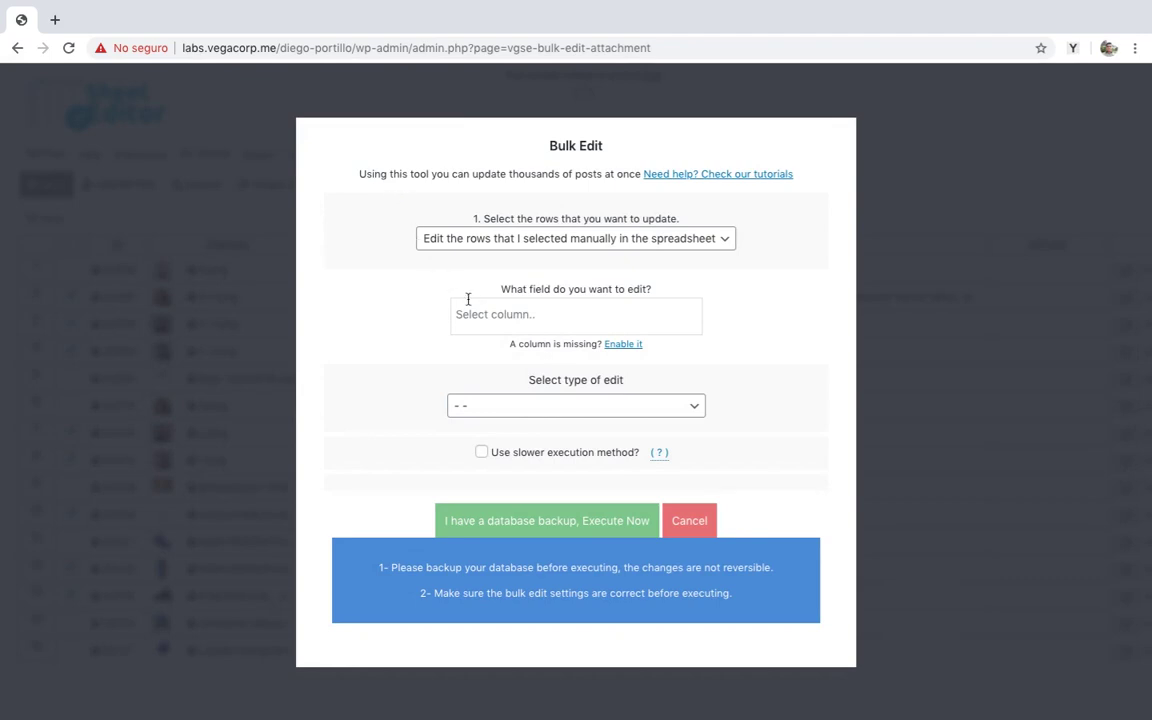
pyautogui.click(500, 314)
pyautogui.write('cap')
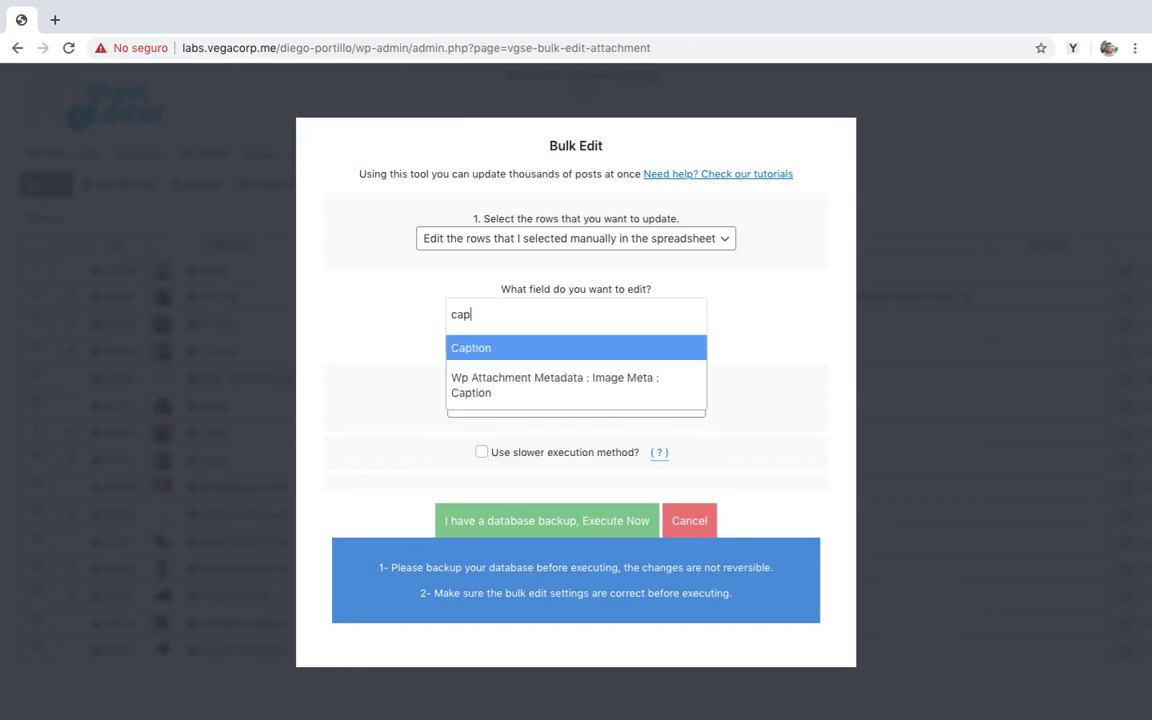
pyautogui.click(548, 347)
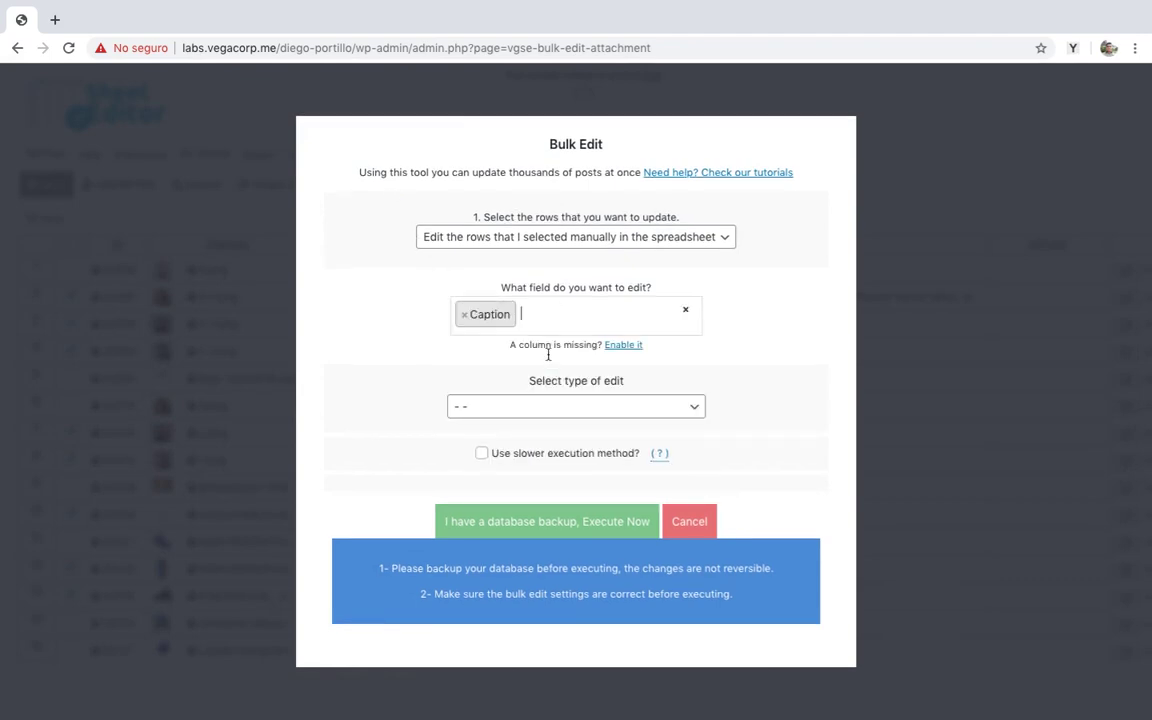
pyautogui.click(547, 408)
pyautogui.click(547, 421)
pyautogui.click(540, 431)
pyautogui.write('This')
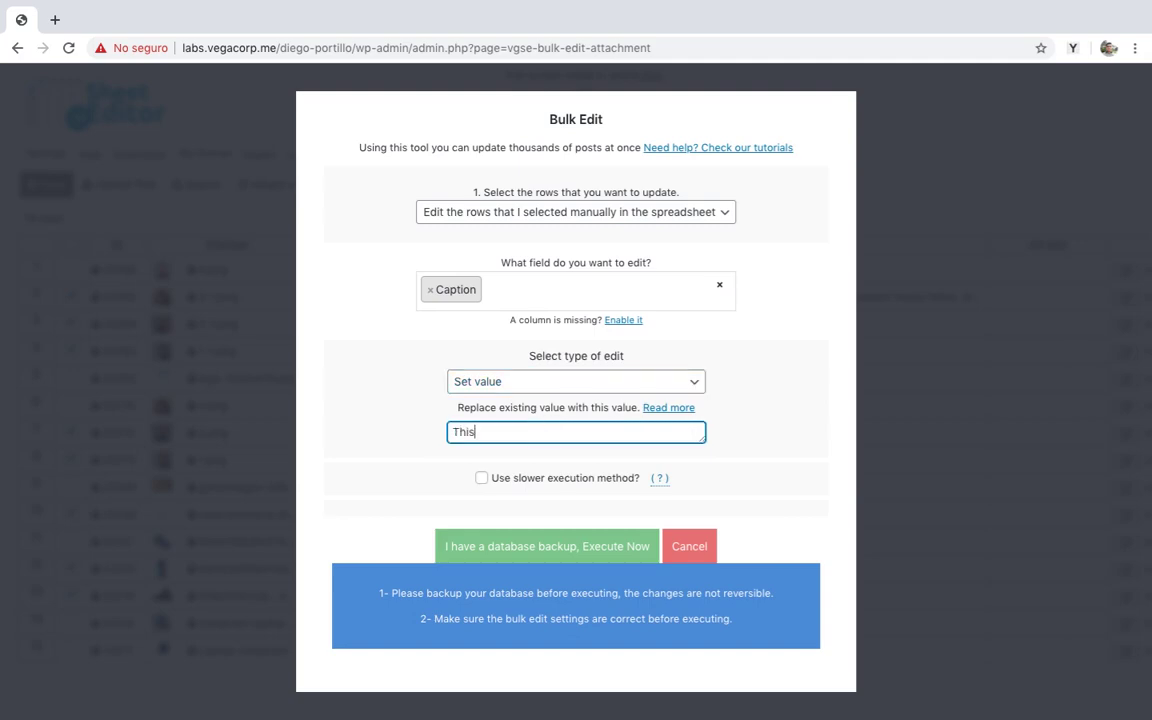
pyautogui.write(' is my new caption.')
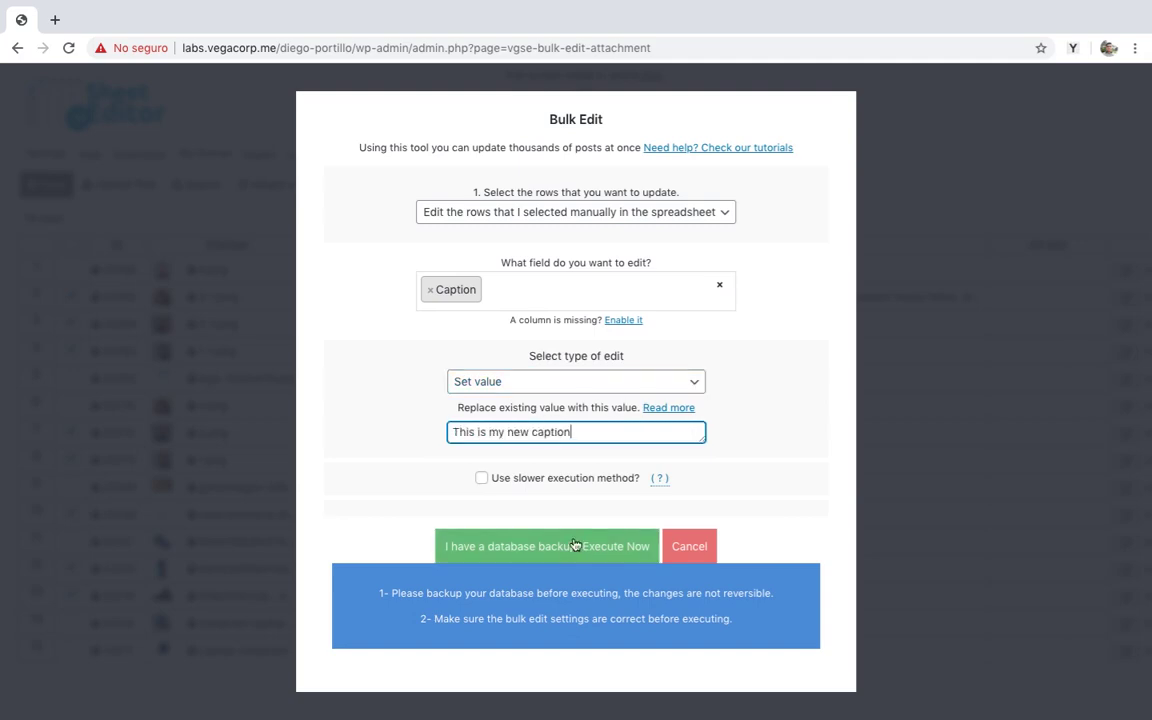
pyautogui.click(575, 545)
pyautogui.click(576, 473)
pyautogui.click(805, 352)
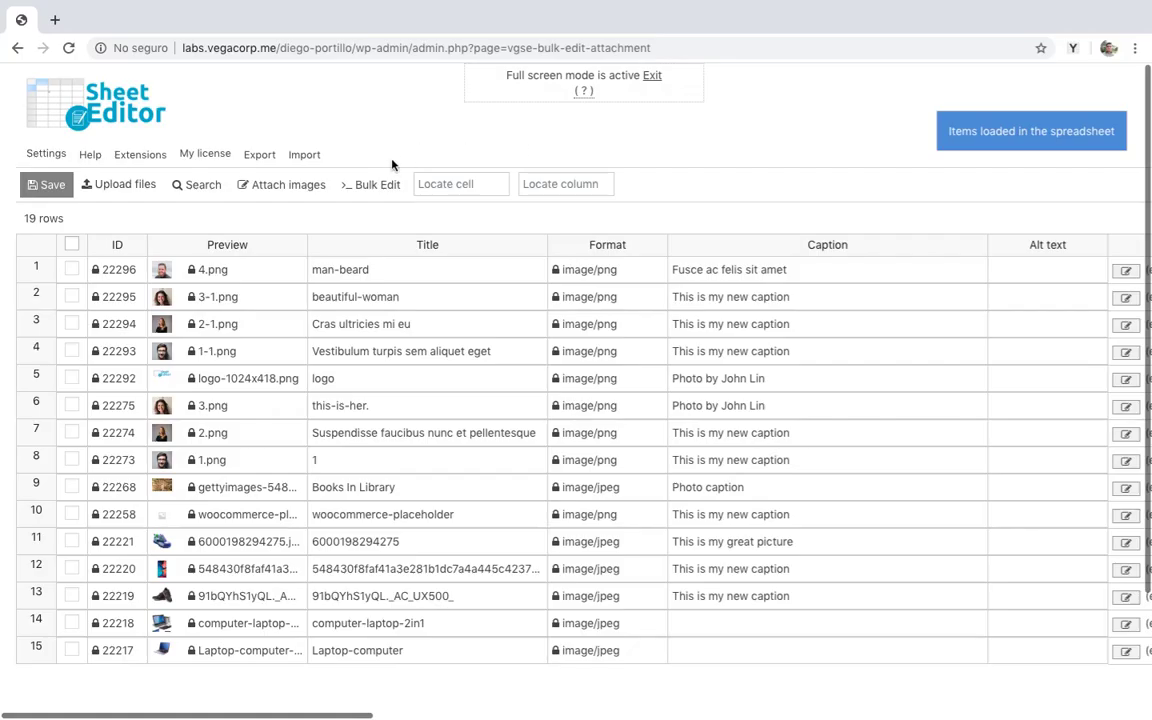
# - Make bulk edit target rows found by search, limited to files attached to Posts
pyautogui.click(346, 182)
pyautogui.click(537, 243)
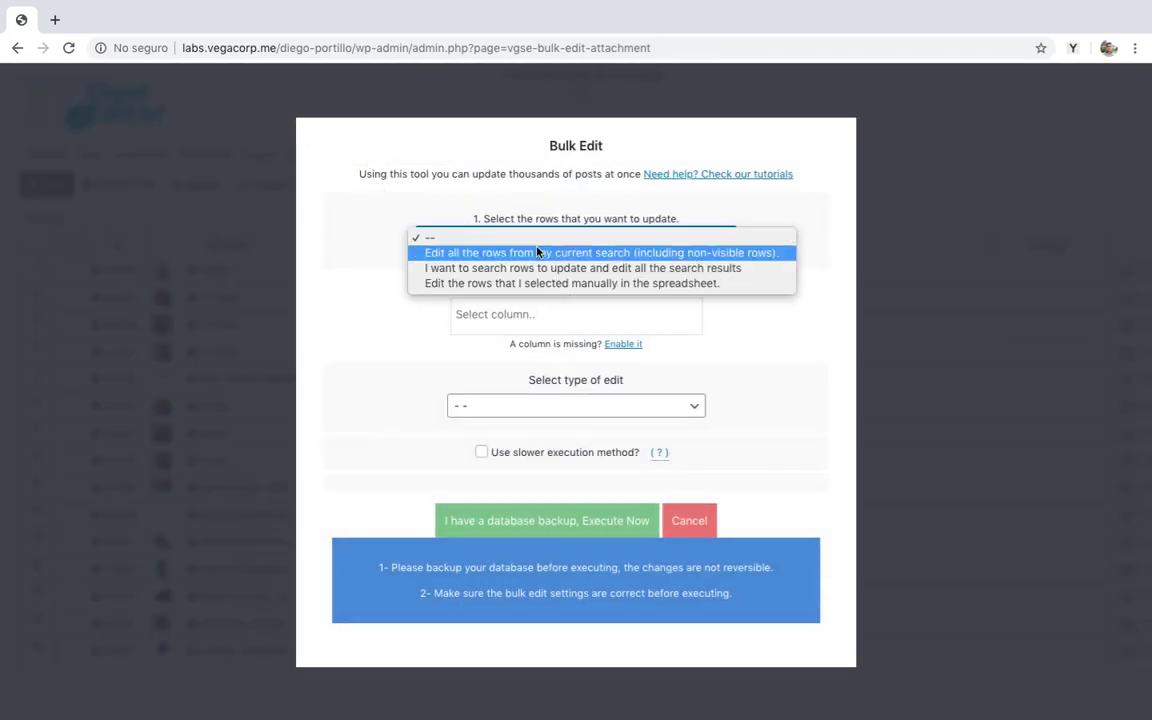
pyautogui.click(540, 266)
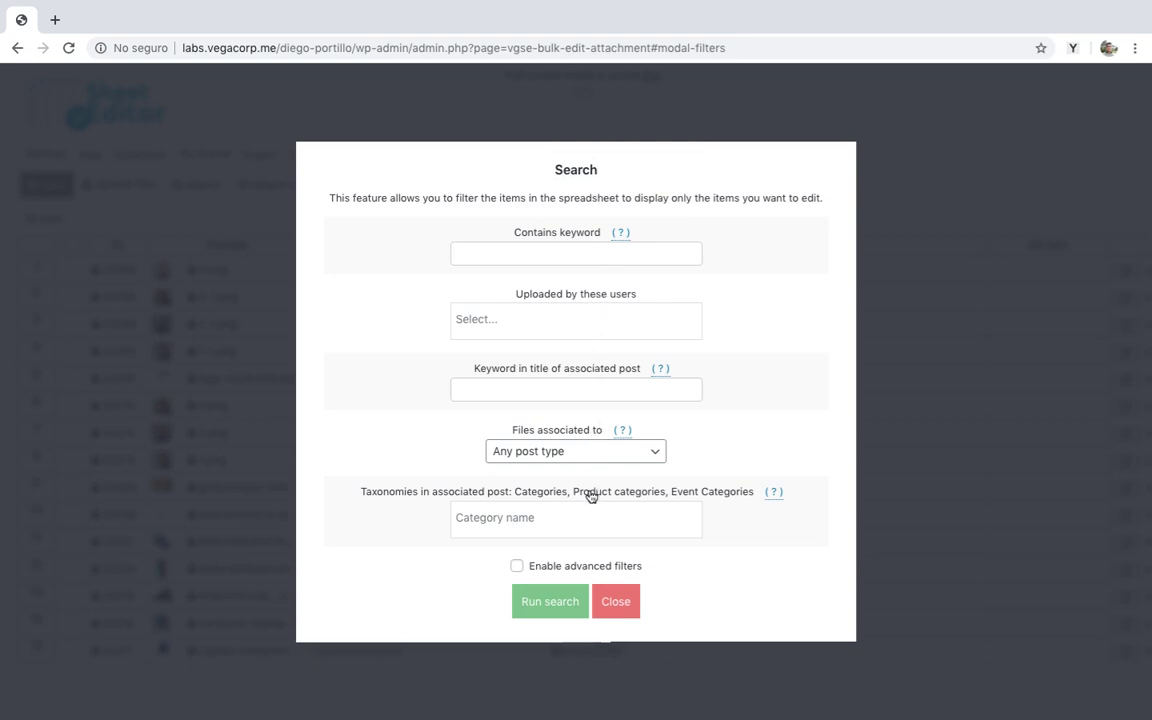
pyautogui.click(560, 452)
pyautogui.click(560, 466)
pyautogui.click(562, 452)
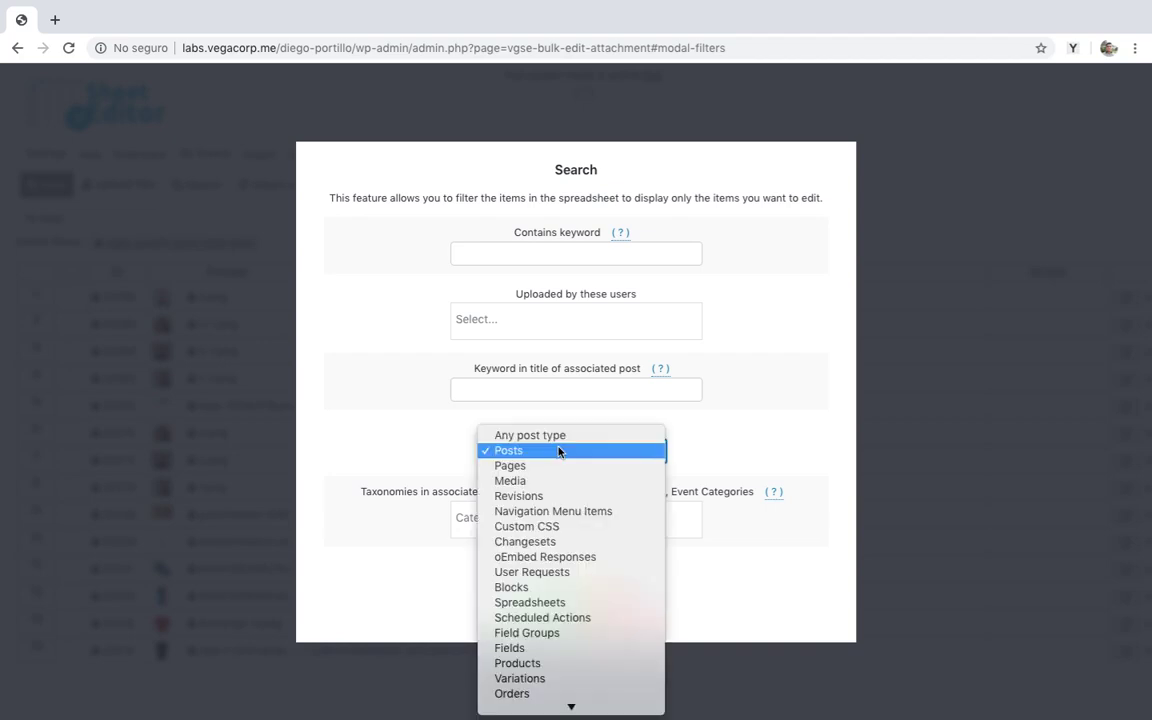
pyautogui.click(559, 452)
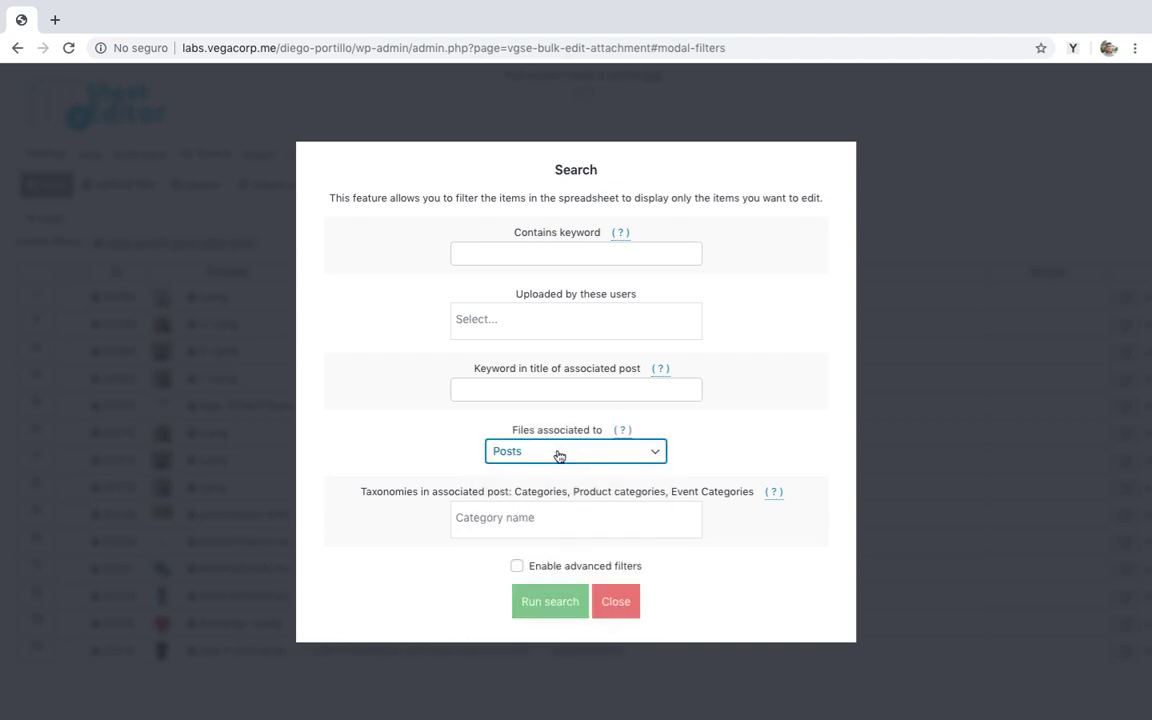
# - Add an advanced filter Format CONTAINS 'image' and run the search
pyautogui.click(540, 566)
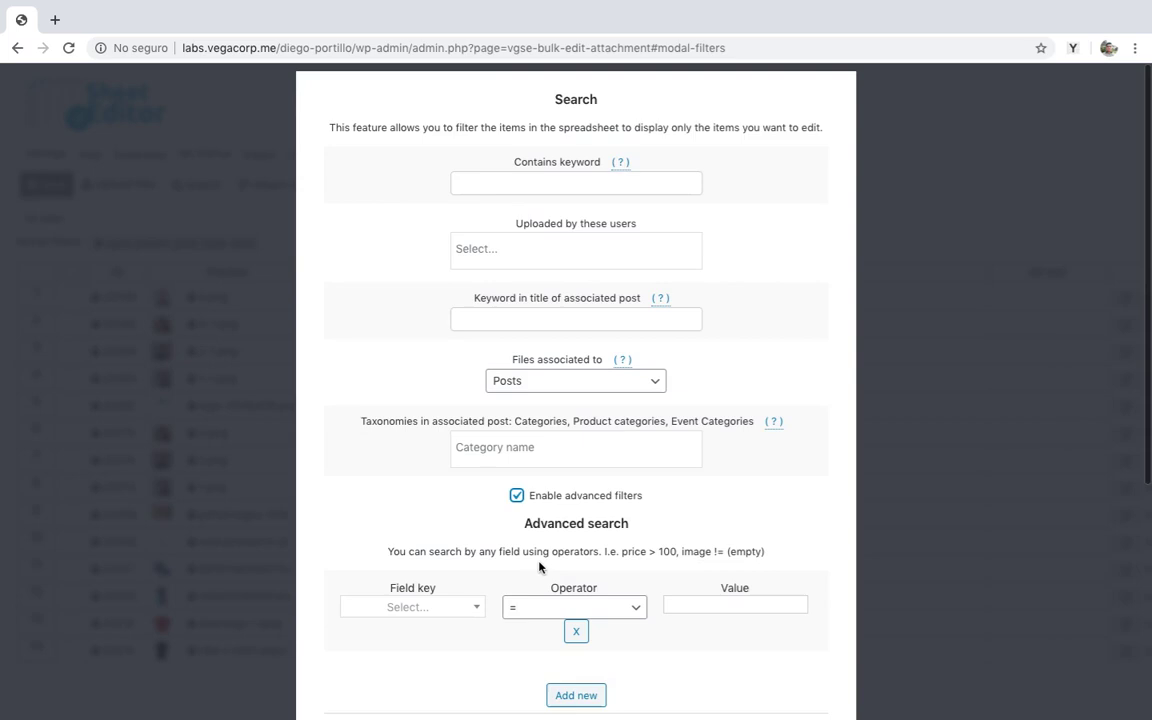
pyautogui.scroll(-2, 540, 567)
pyautogui.scroll(-3, 540, 567)
pyautogui.click(455, 288)
pyautogui.write('forma')
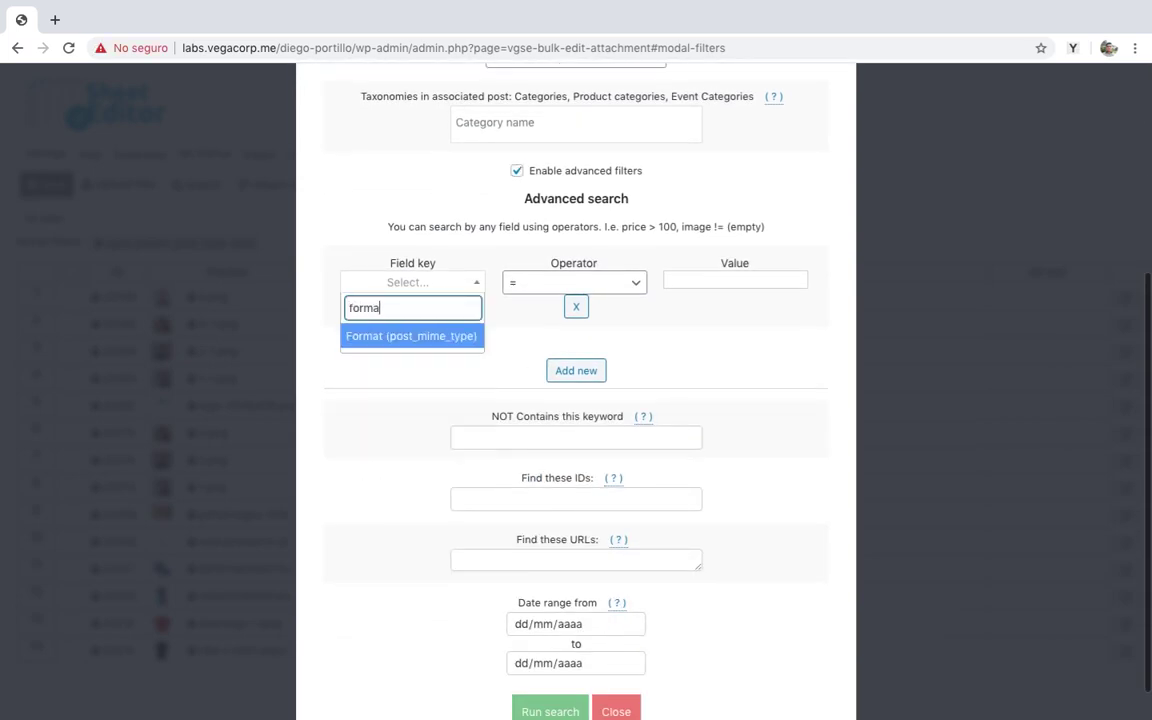
pyautogui.press('Return')
pyautogui.click(612, 287)
pyautogui.click(609, 371)
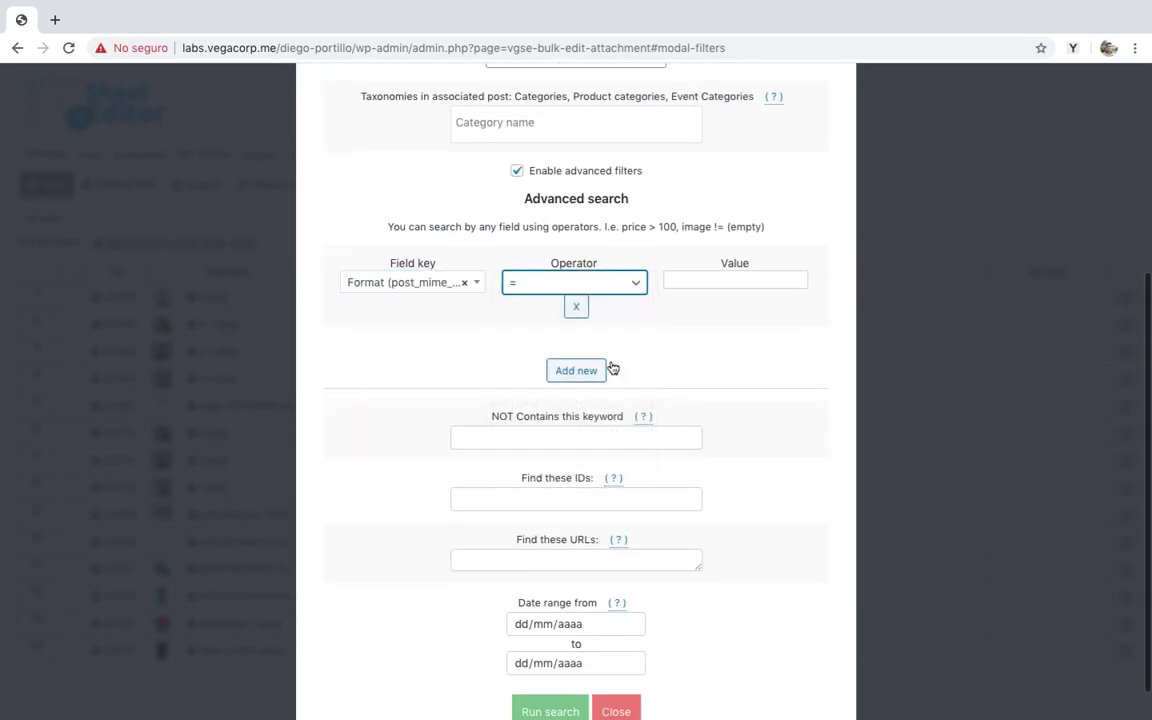
pyautogui.press('Tab')
pyautogui.write('image')
pyautogui.scroll(-1, 604, 620)
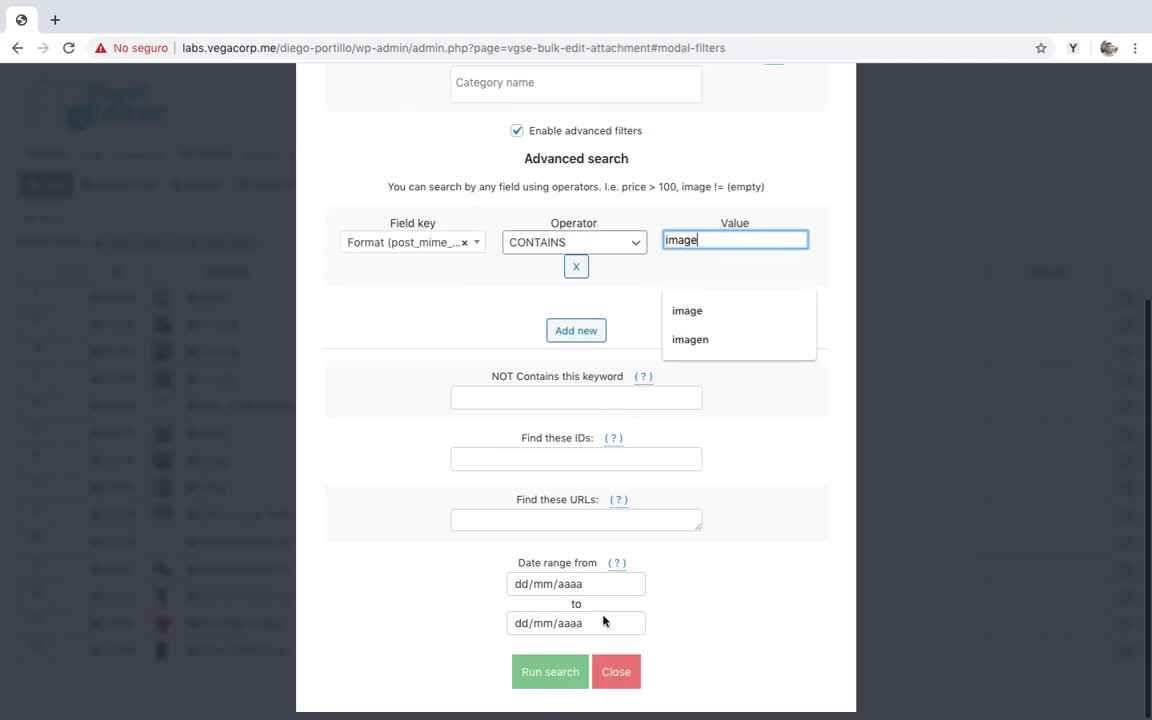
pyautogui.click(549, 678)
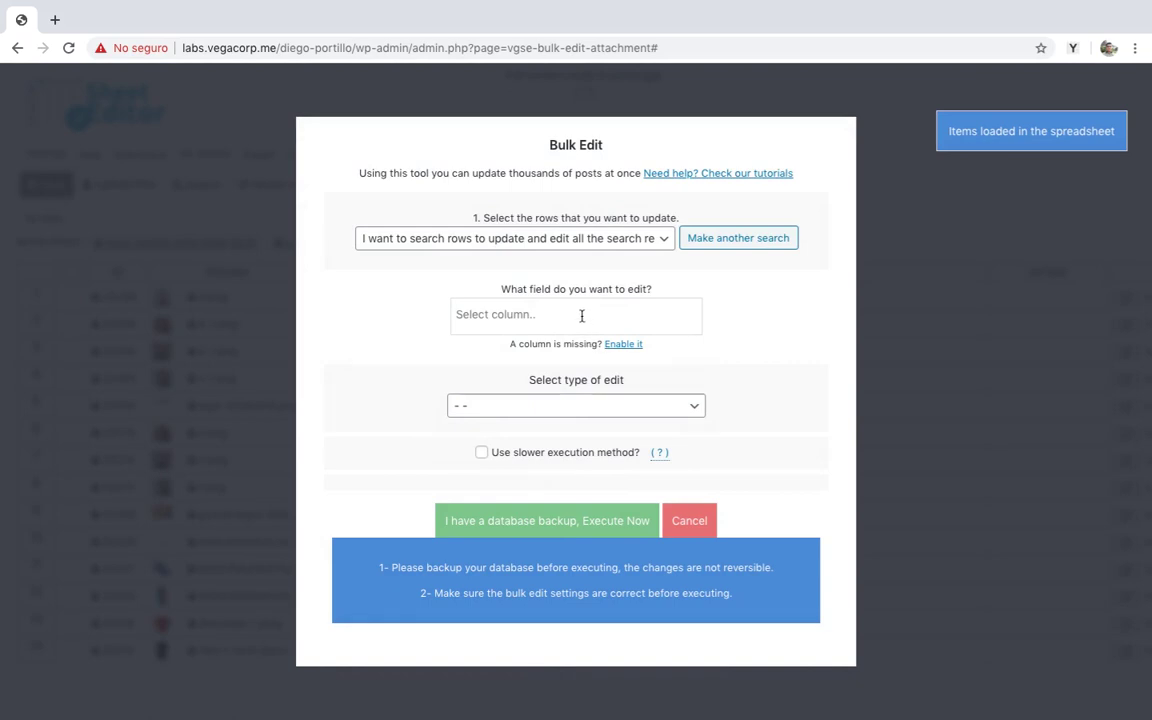
# - Bulk set Caption to 'This is my amazing new caption' for all search results
pyautogui.click(581, 316)
pyautogui.write('cap')
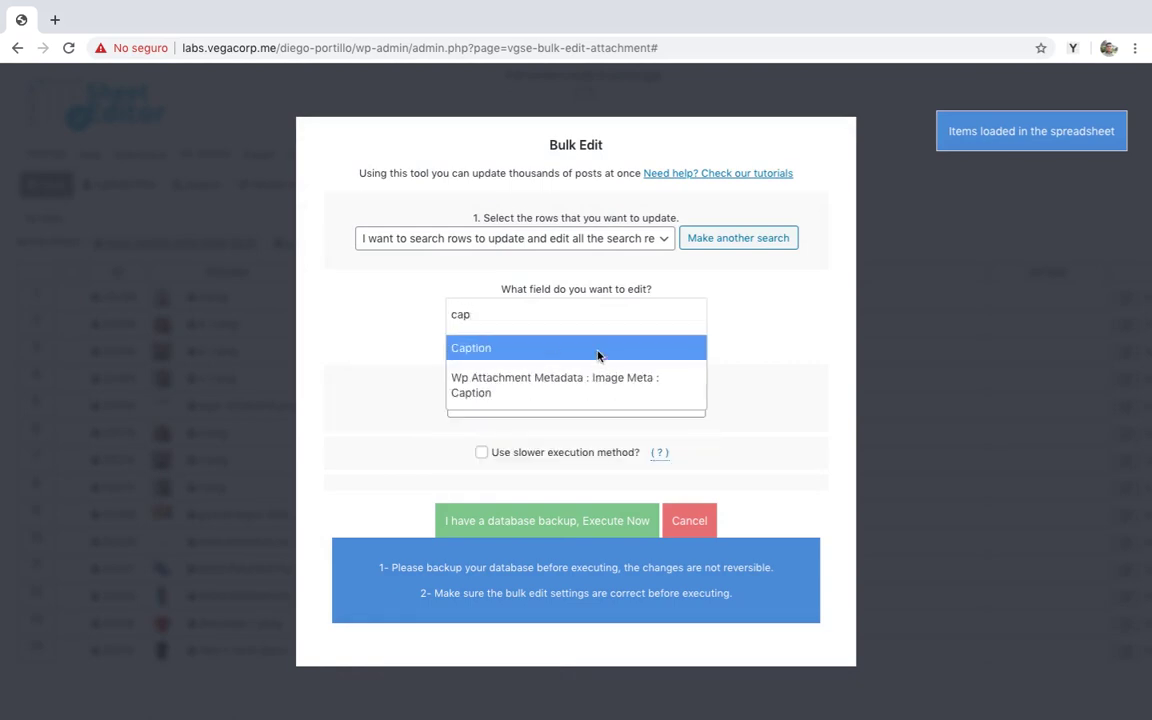
pyautogui.click(598, 352)
pyautogui.click(578, 406)
pyautogui.click(566, 425)
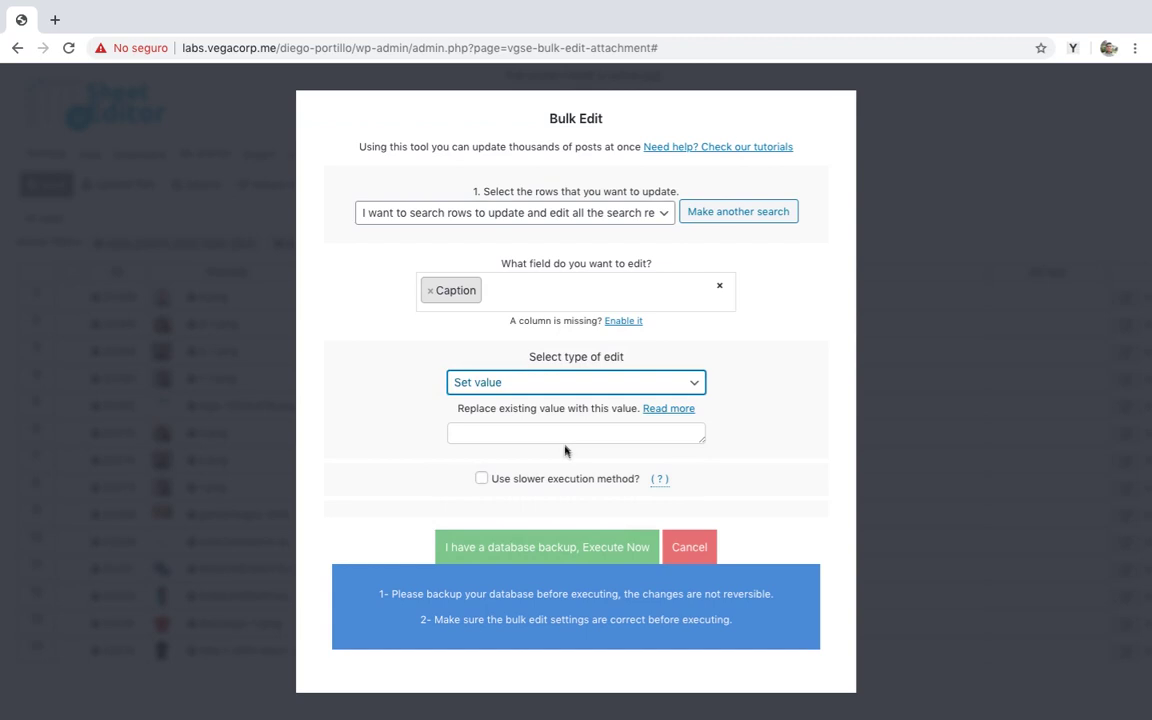
pyautogui.click(563, 432)
pyautogui.write('This is my amazing new caption')
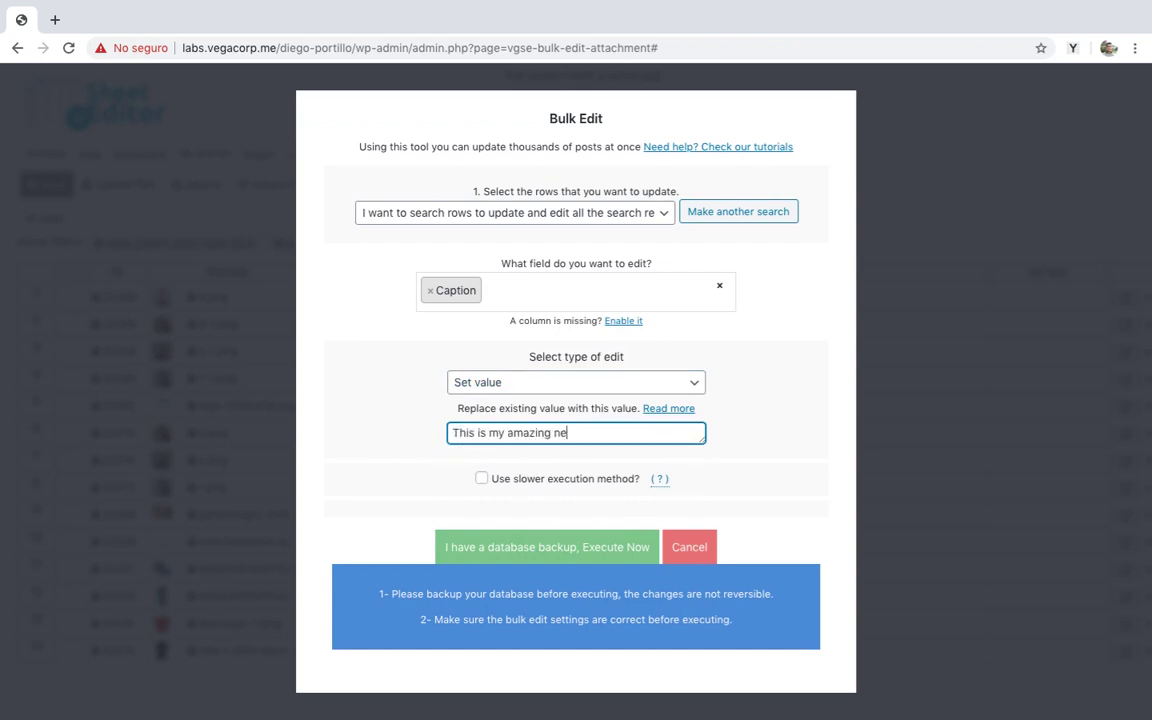
pyautogui.click(608, 545)
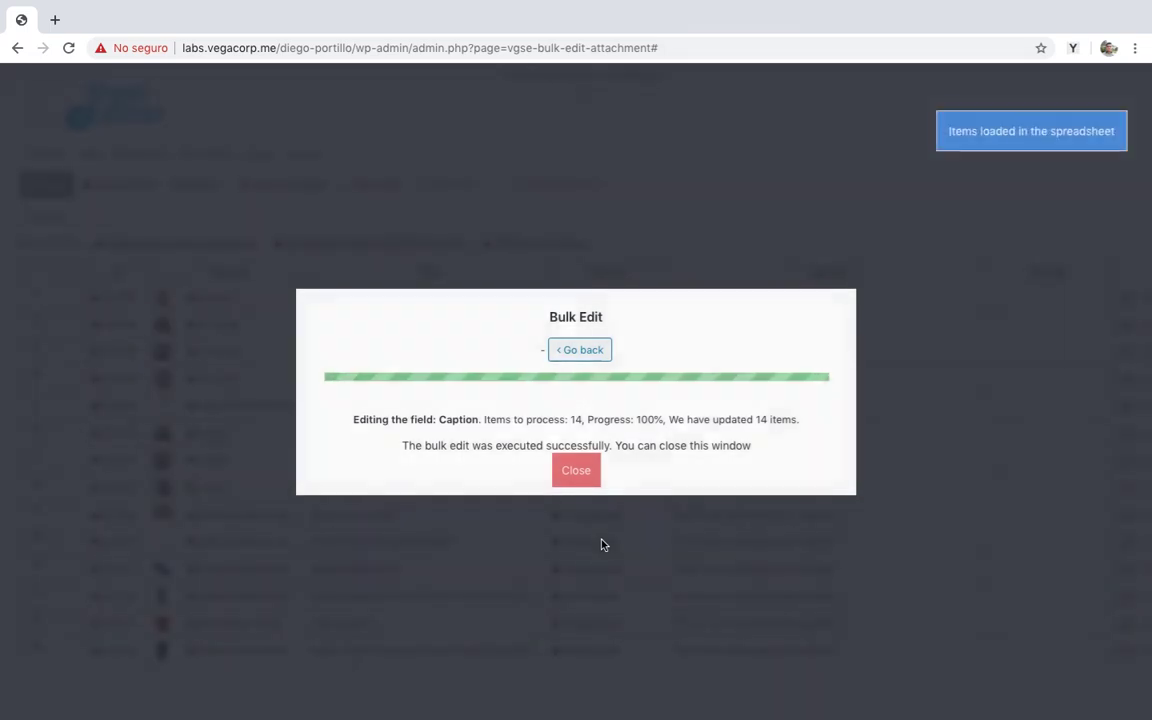
pyautogui.click(589, 473)
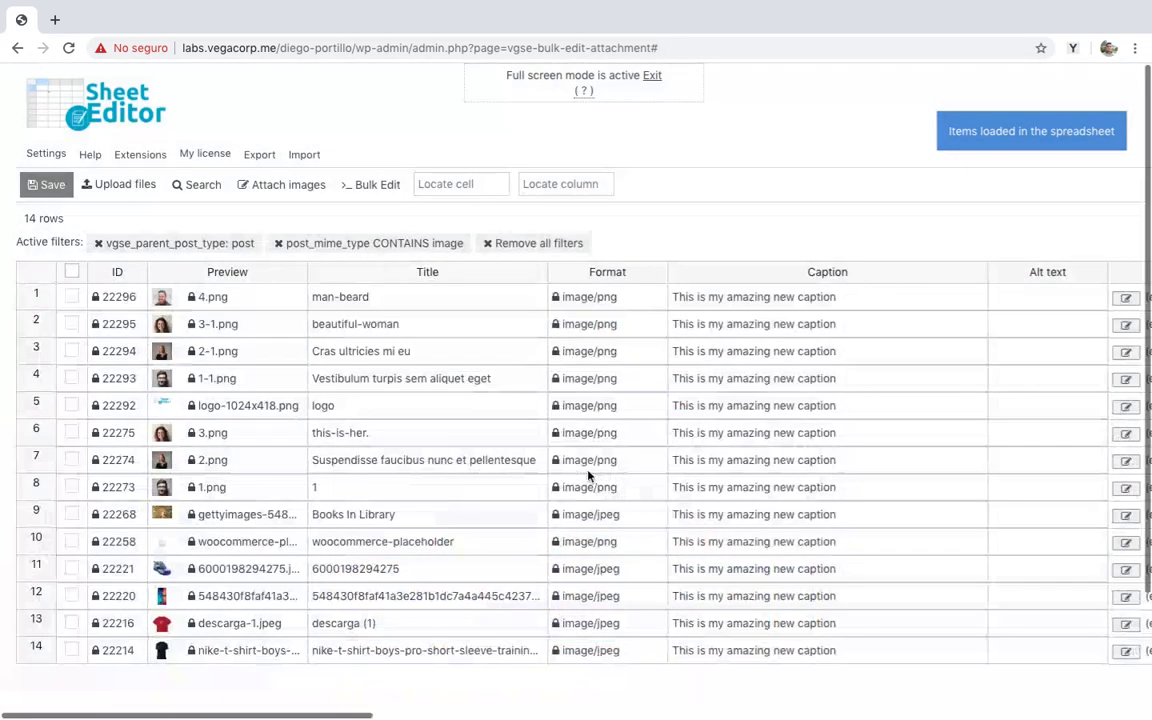
# - Step down the Caption column from row 1 to confirm the new captions
pyautogui.click(851, 303)
pyautogui.press('Down')
pyautogui.press('Down')
pyautogui.press('Down')
pyautogui.press('Down')
pyautogui.press('Down')
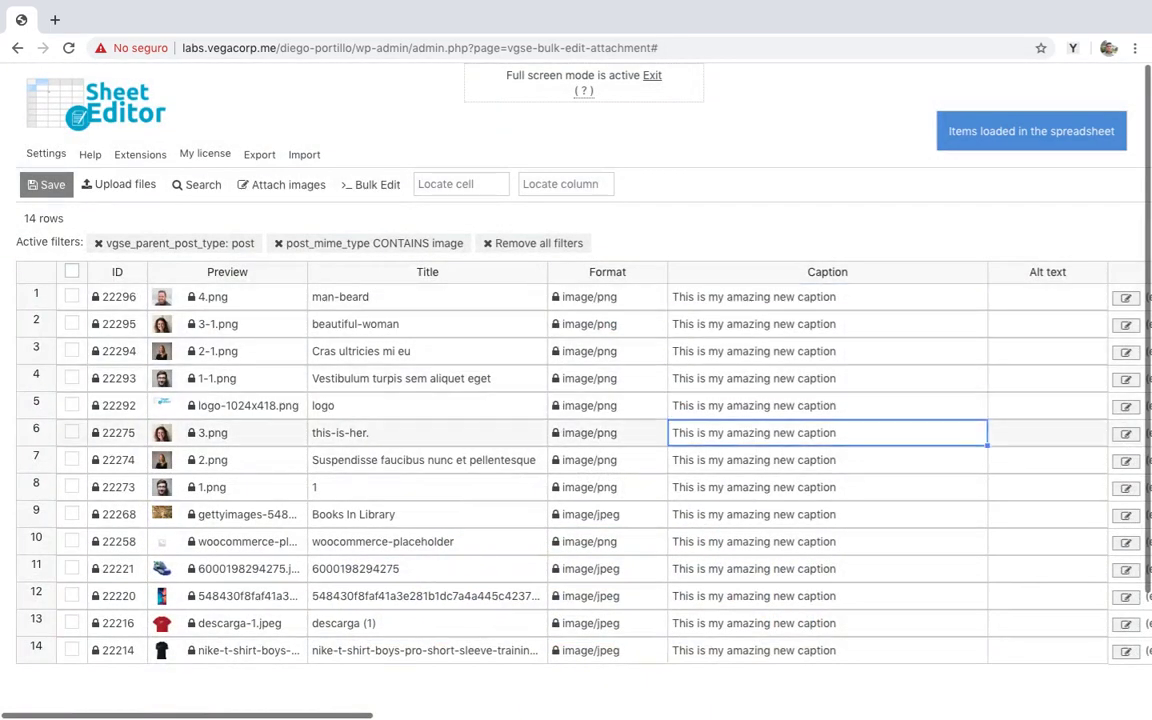
pyautogui.press('Down')
pyautogui.press('Down')
pyautogui.press('Down')
pyautogui.press('Down')
pyautogui.press('Down')
pyautogui.press('Down')
pyautogui.press('Down')
pyautogui.press('Down')
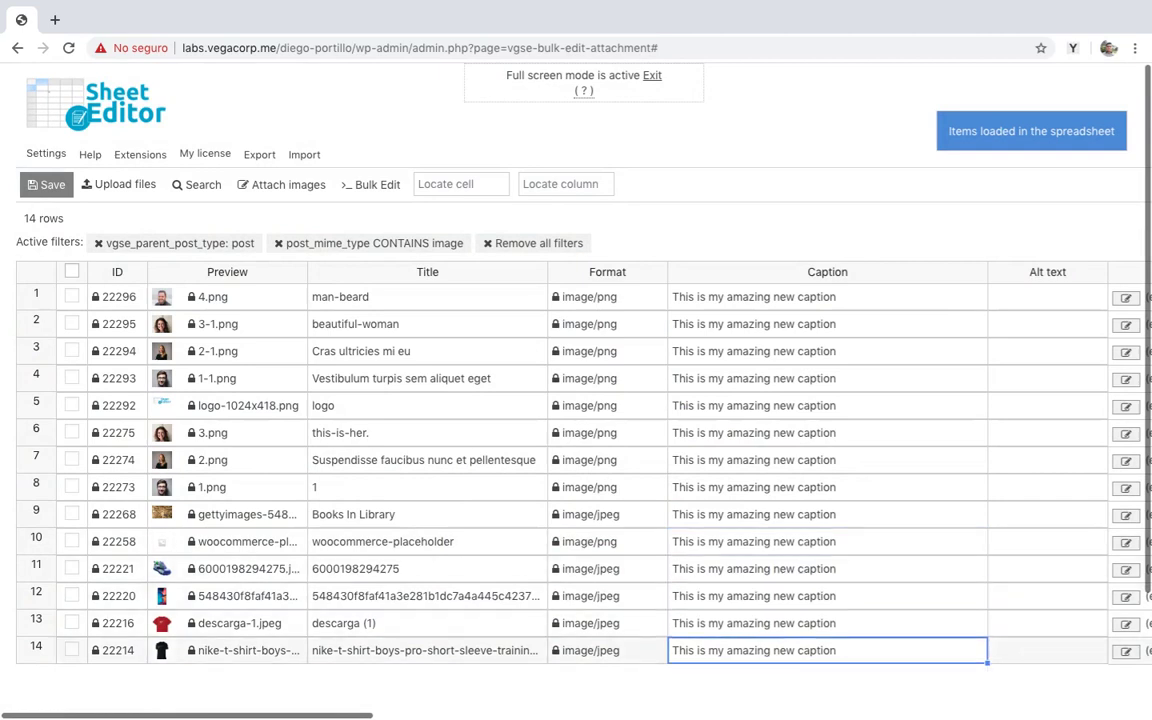